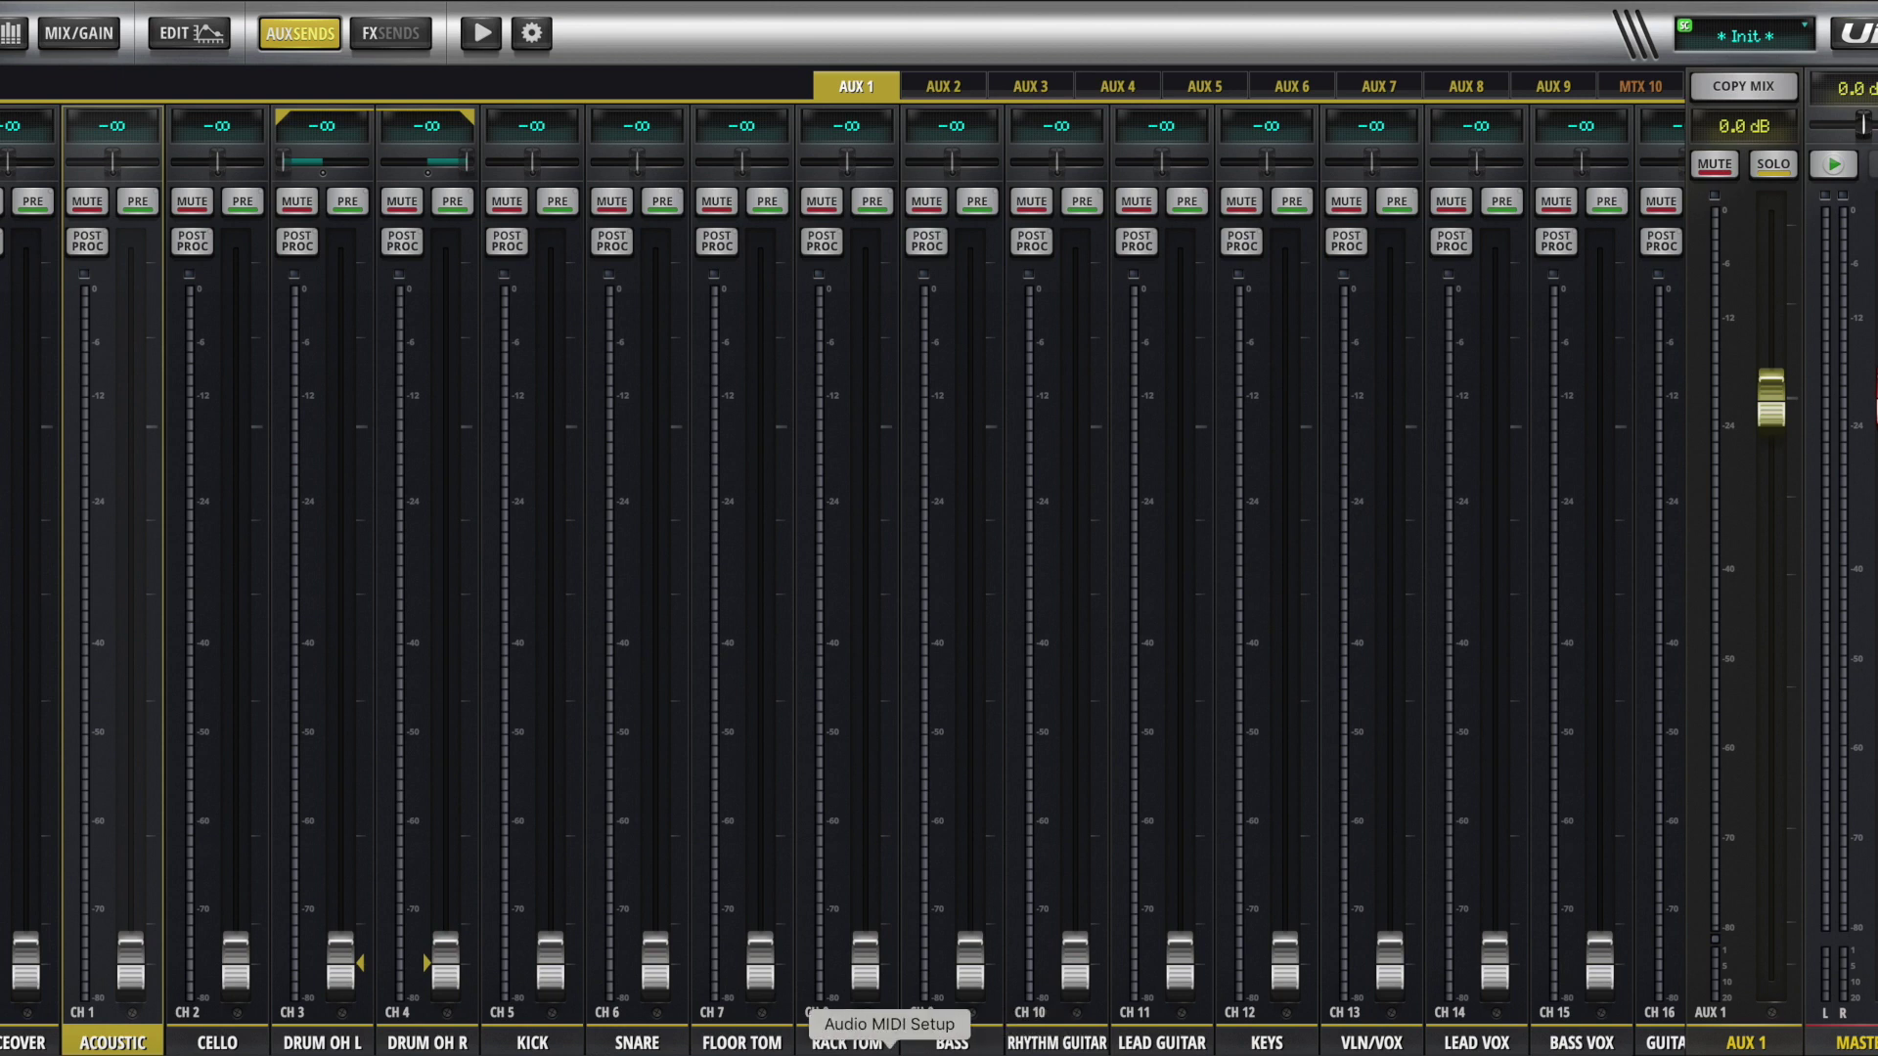
# Review the Soundcraft Ui24's input channel volumes and mute states in Audio MIDI Setup, then close it.
pyautogui.click(890, 1048)
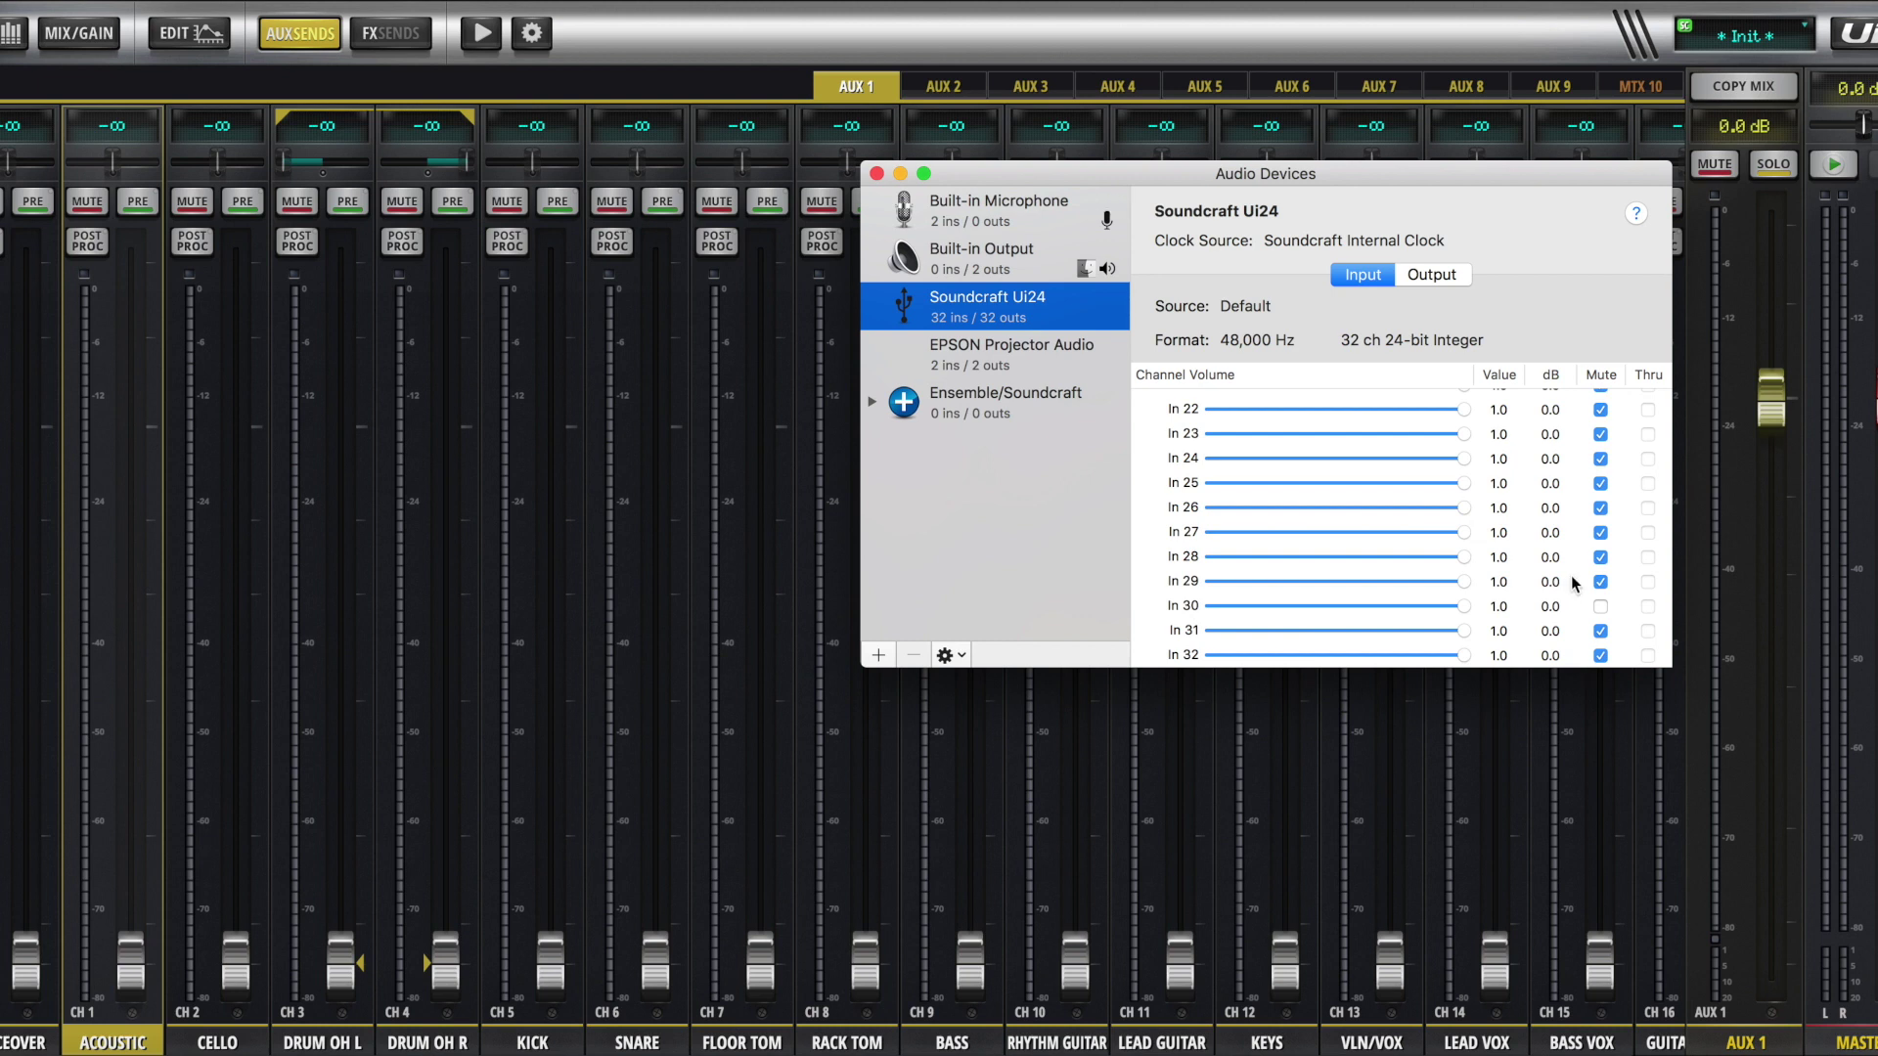
pyautogui.scroll(1, 1571, 581)
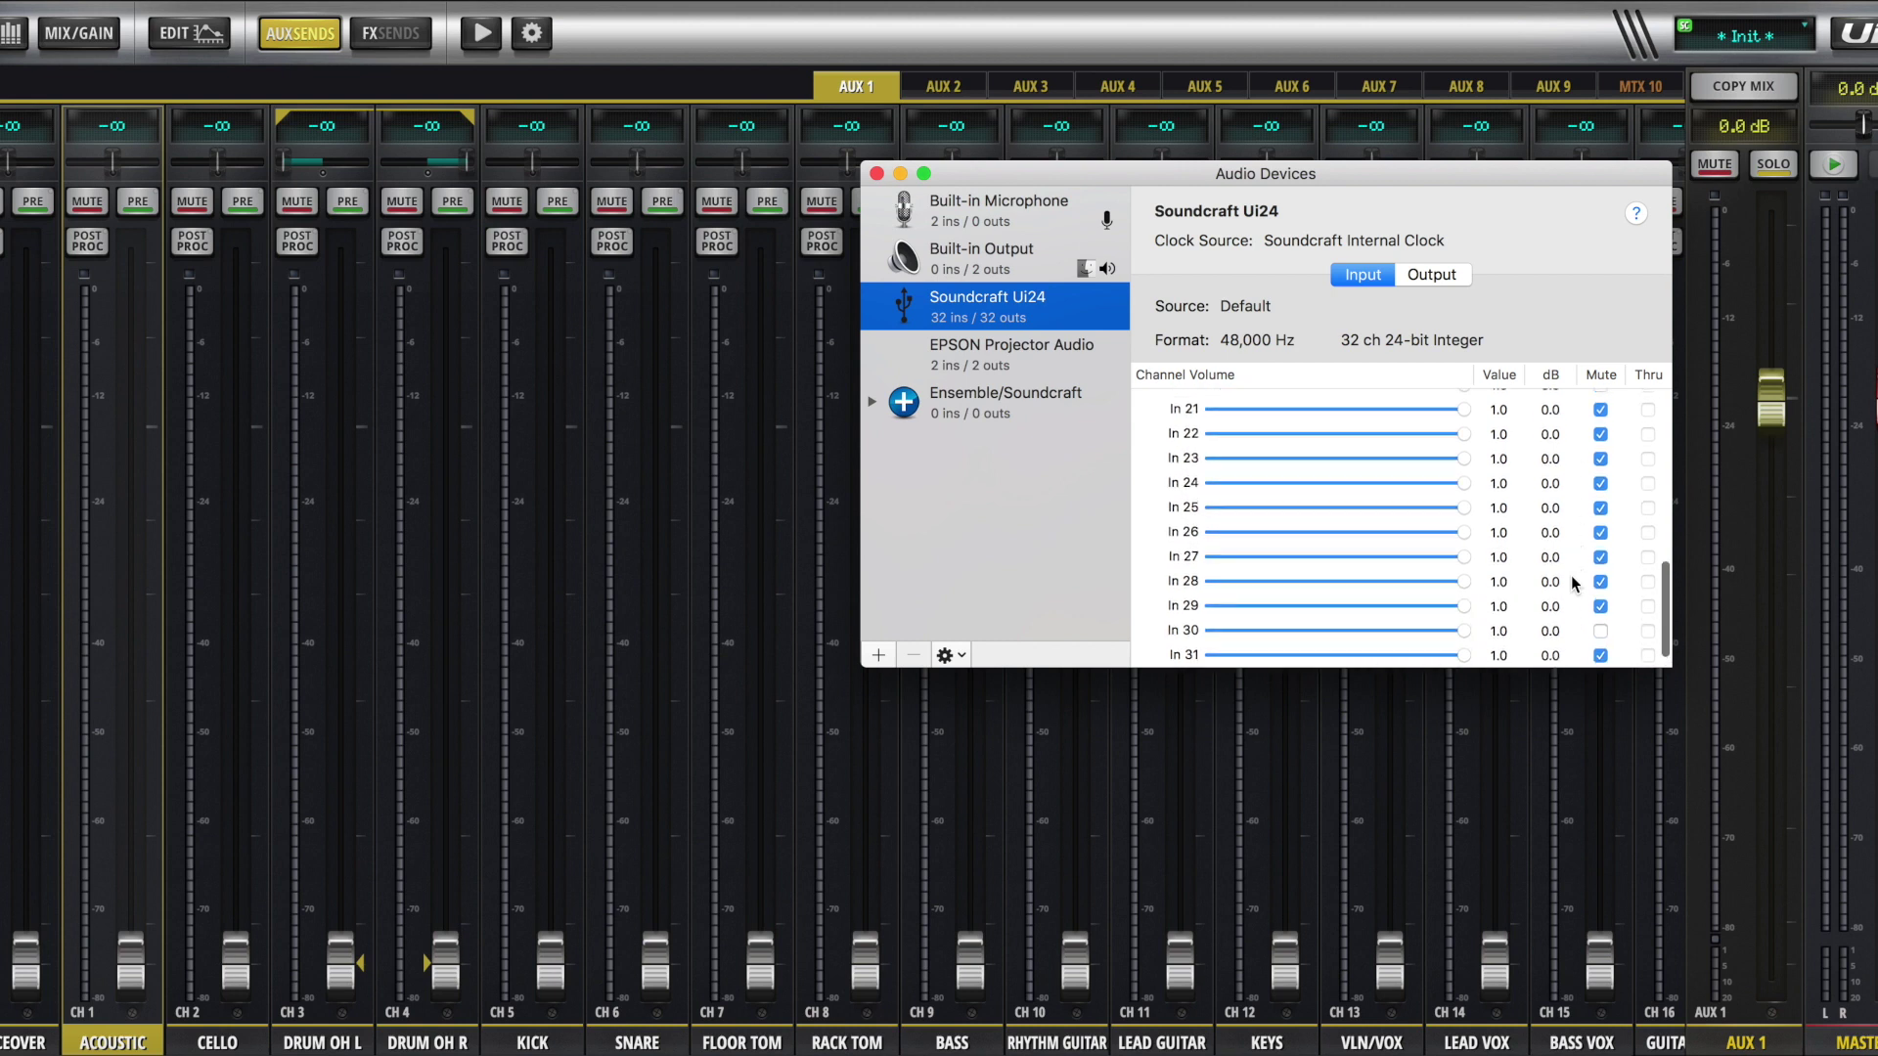
pyautogui.scroll(10, 1570, 581)
pyautogui.scroll(-10, 1570, 581)
pyautogui.scroll(10, 1281, 621)
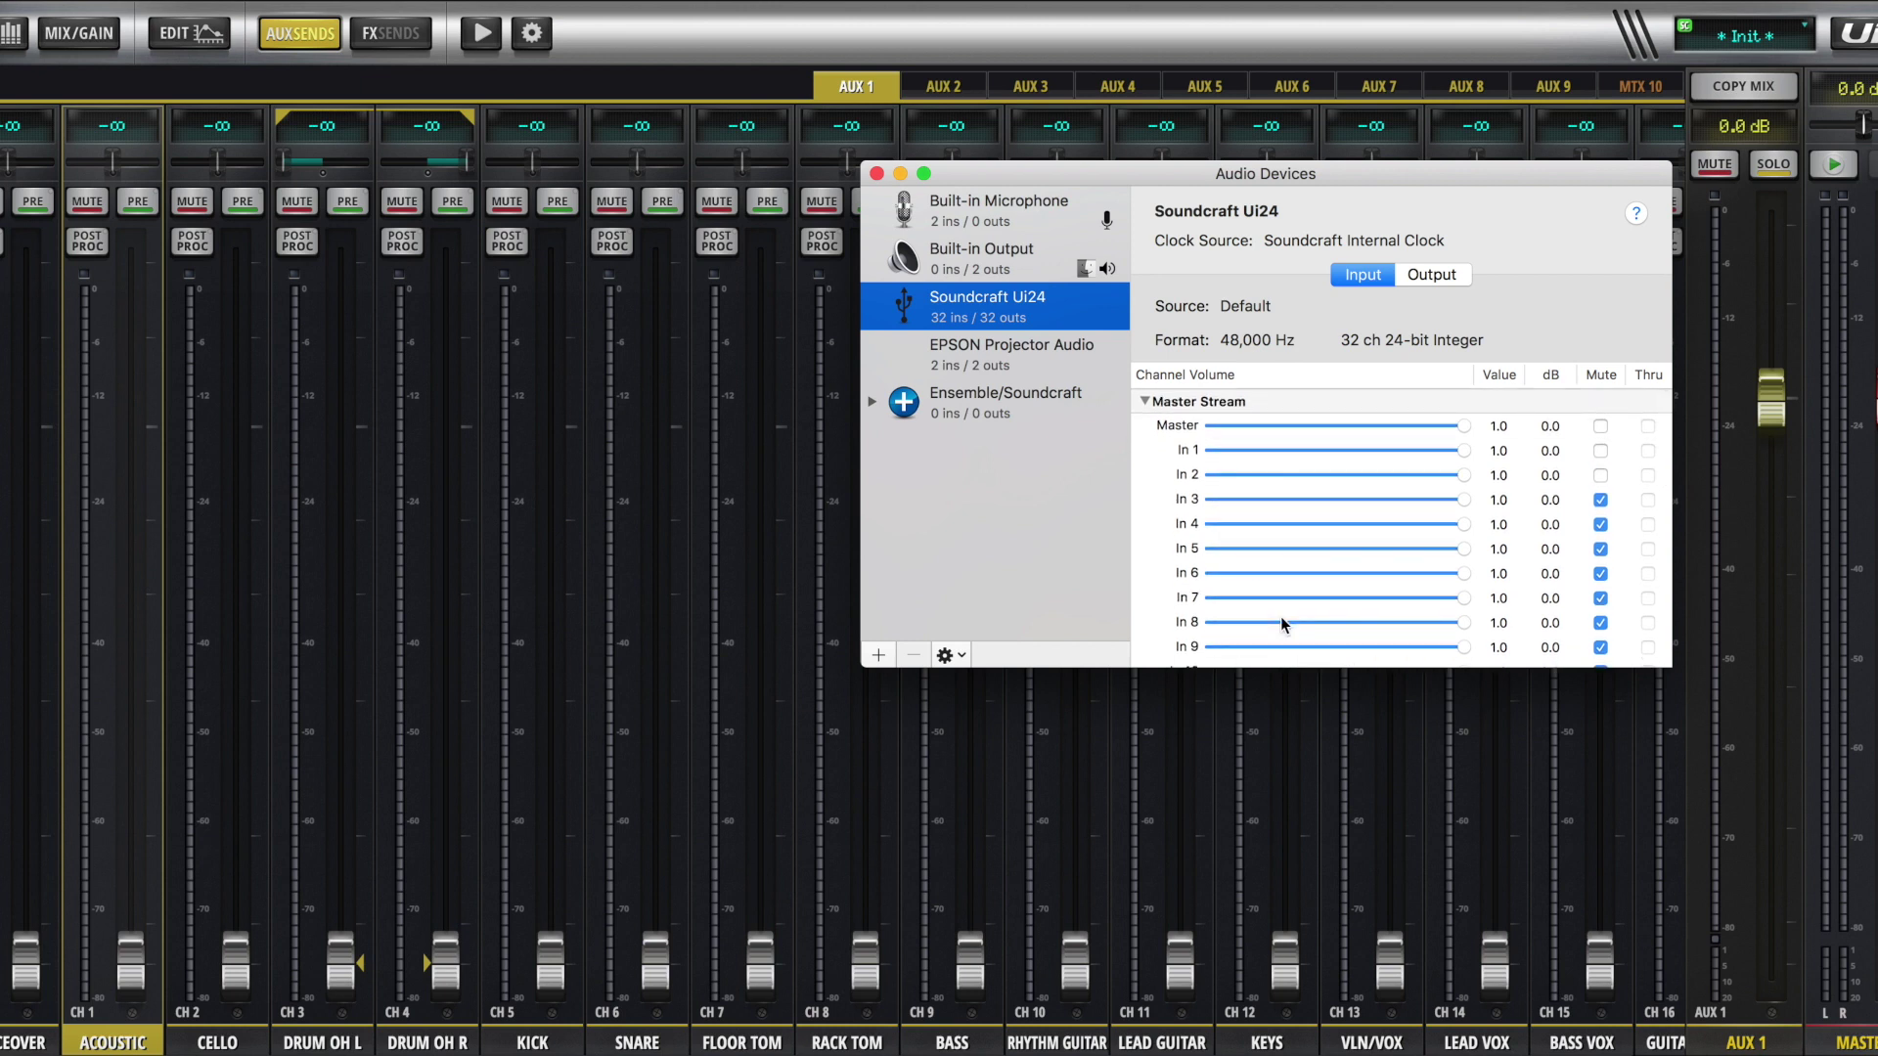
pyautogui.scroll(-1, 1281, 623)
pyautogui.scroll(1, 1282, 623)
pyautogui.click(566, 364)
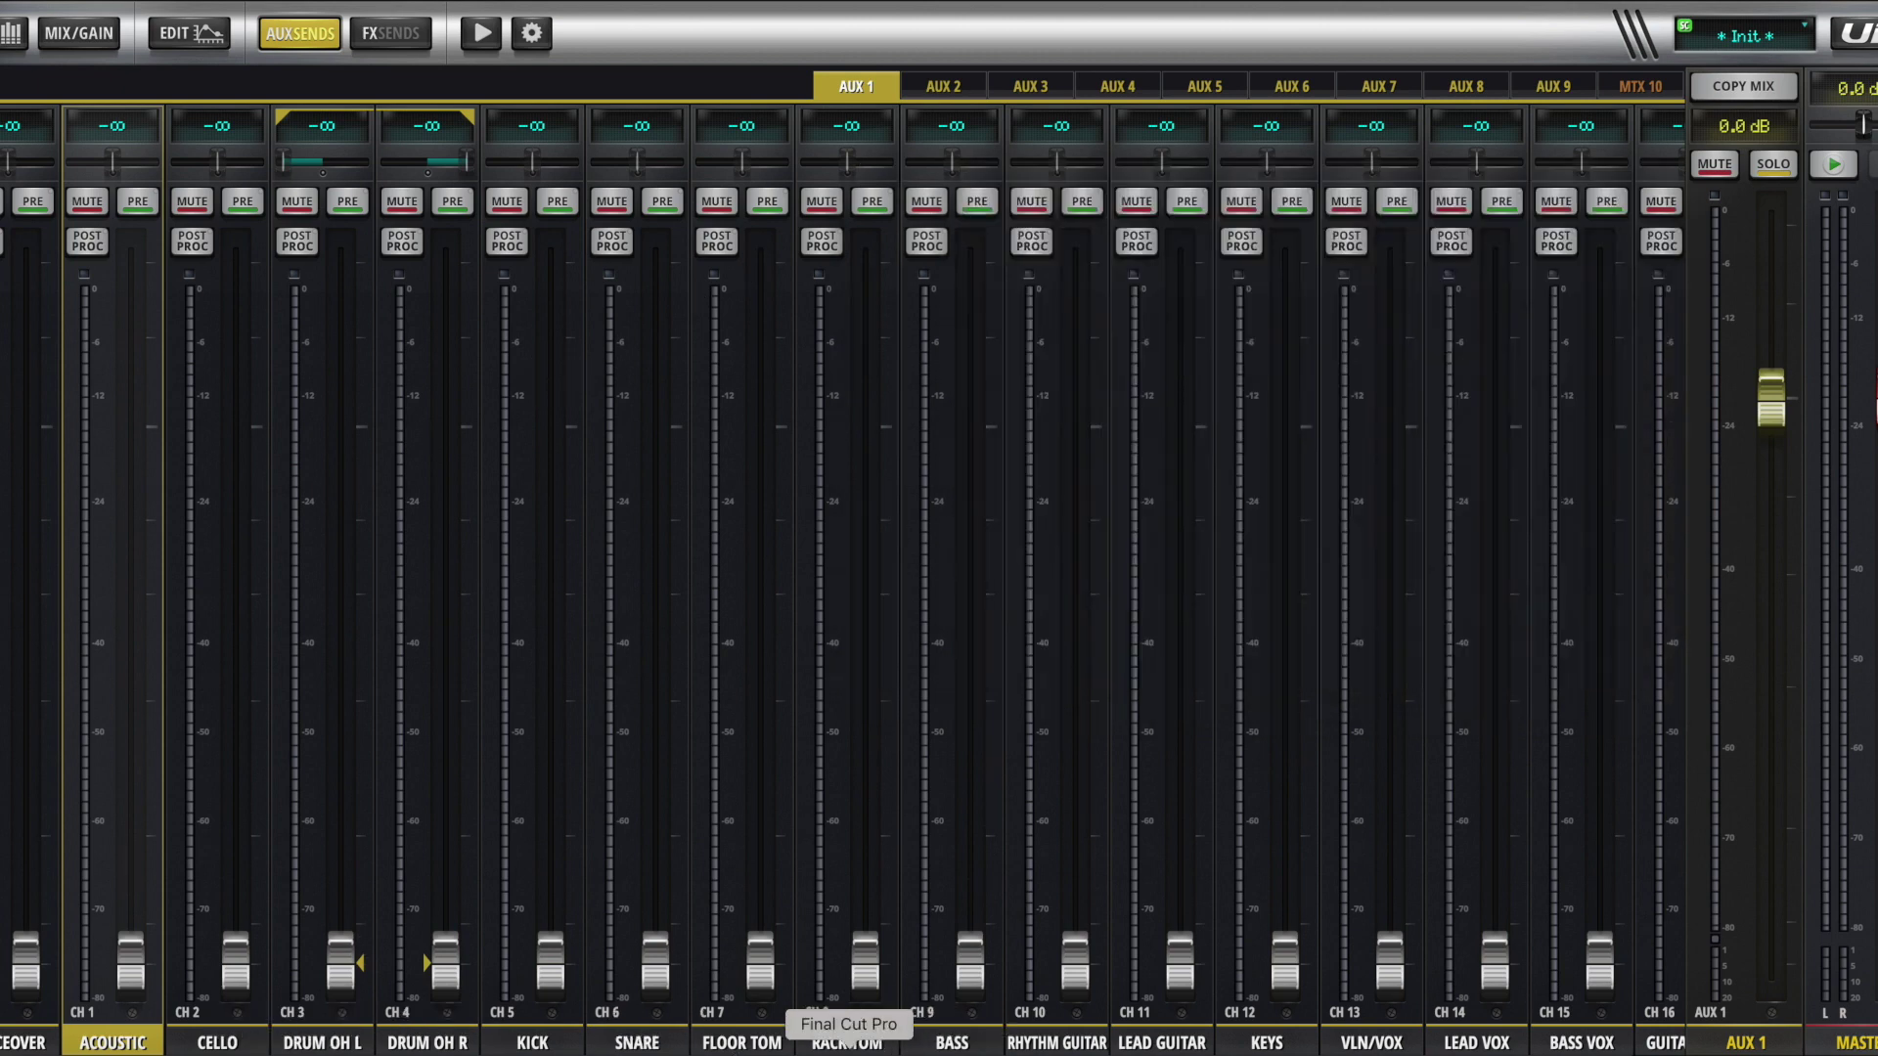
# Start the Logic Pro session playing from bar 17, then return to the web mixer in Chrome.
pyautogui.click(1005, 1048)
pyautogui.press('space')
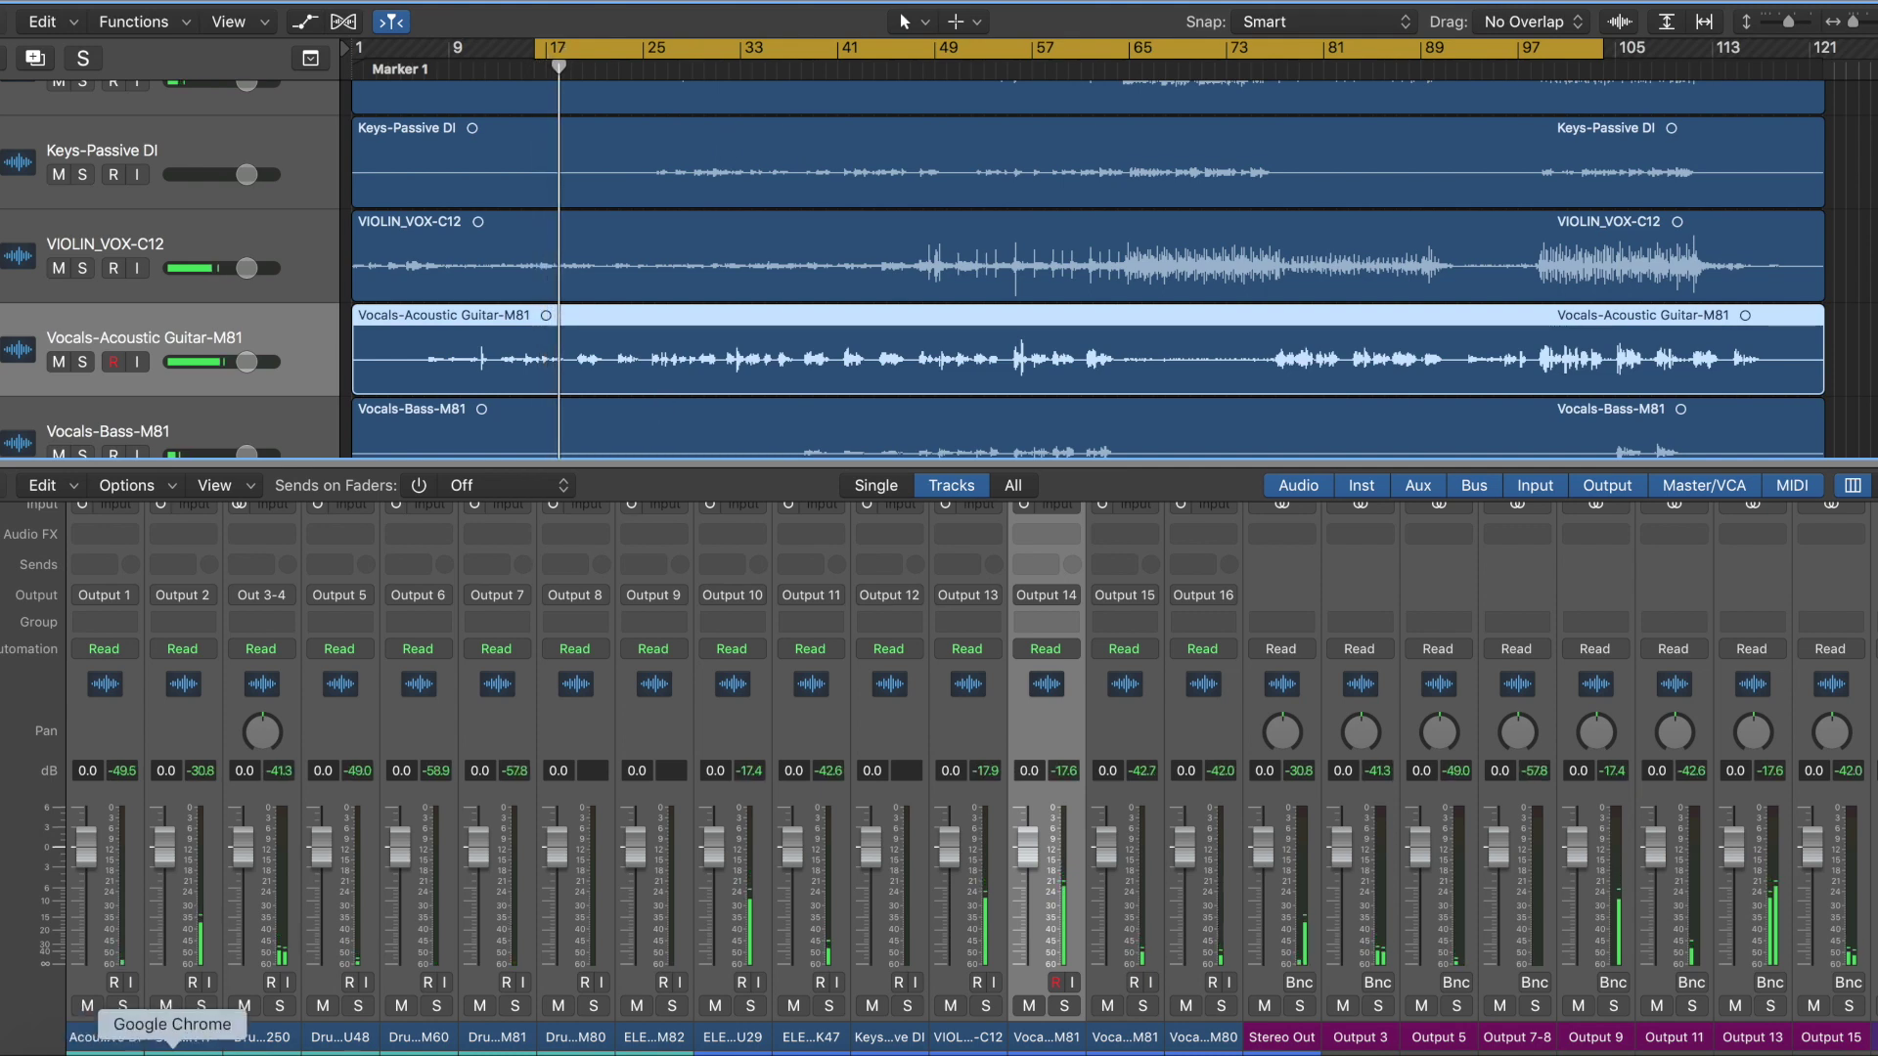
pyautogui.click(168, 1047)
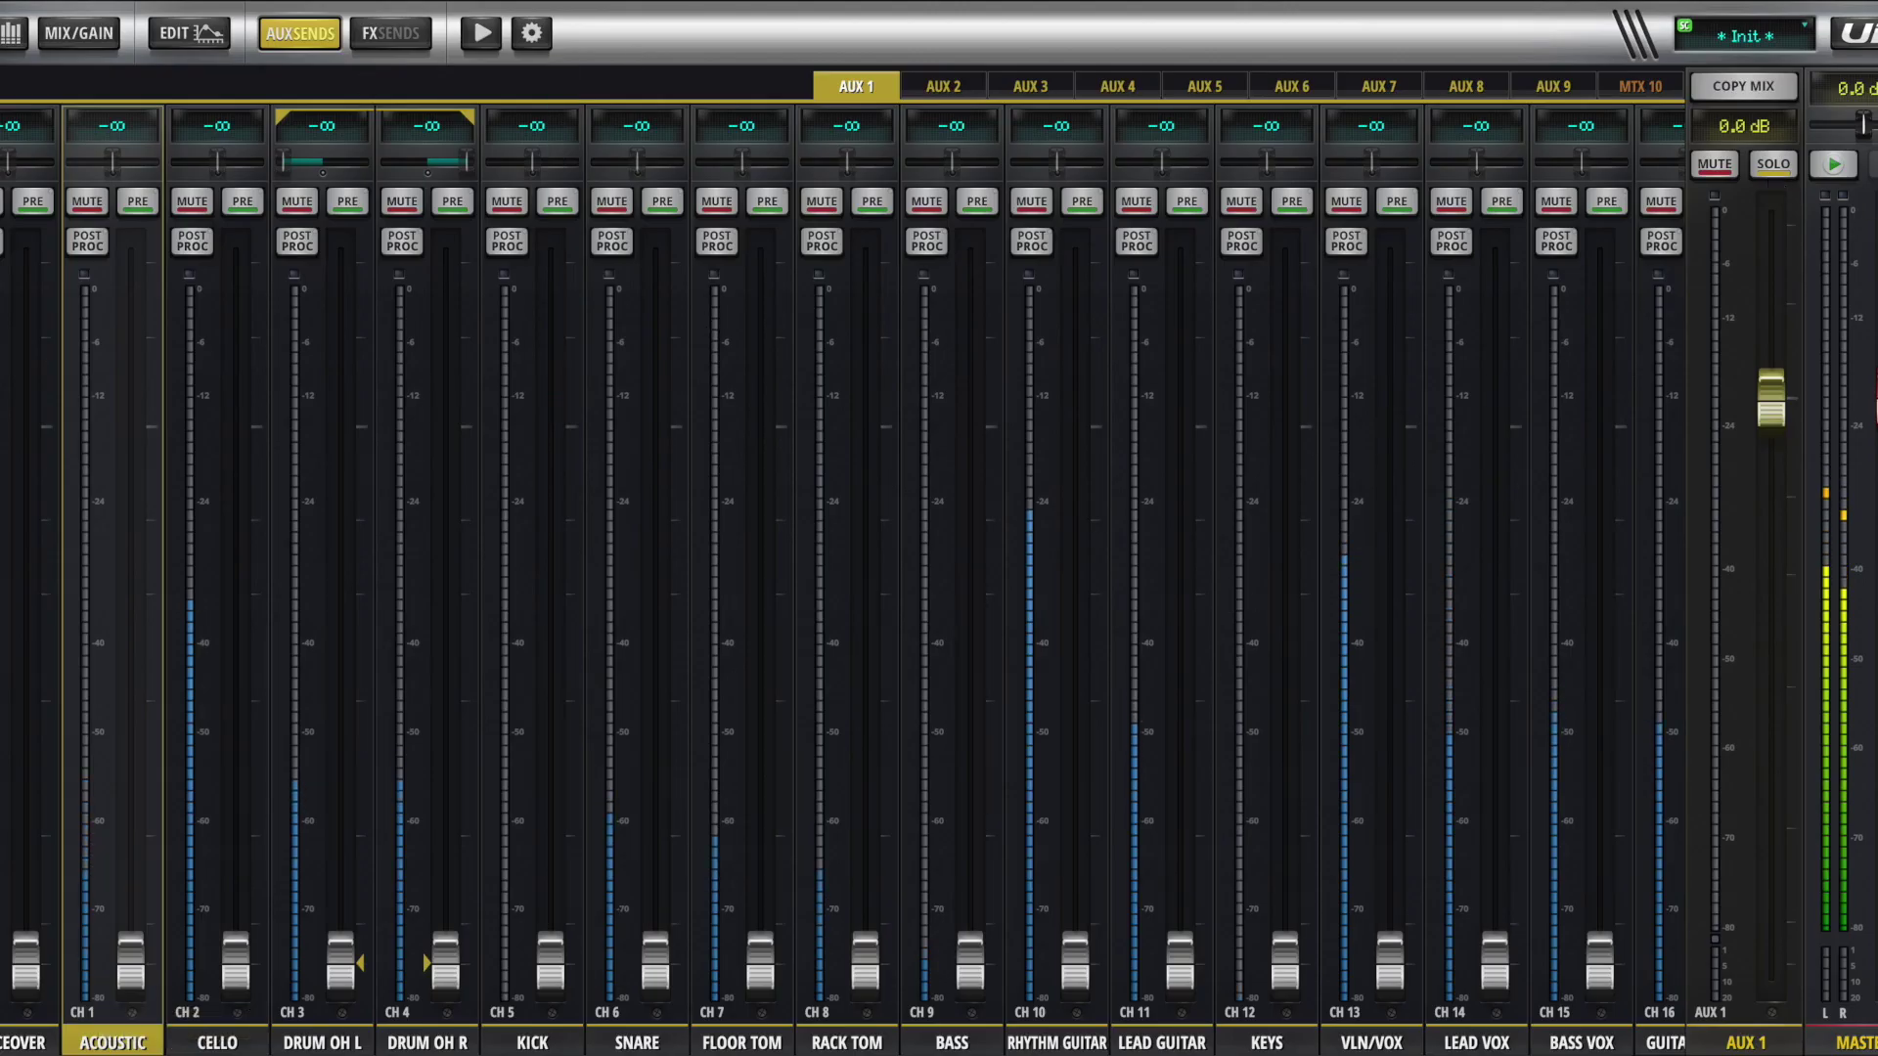
# Pull the MIX/GAIN MASTER fader down to -∞ and return to the AUX 1 sends.
pyautogui.click(294, 19)
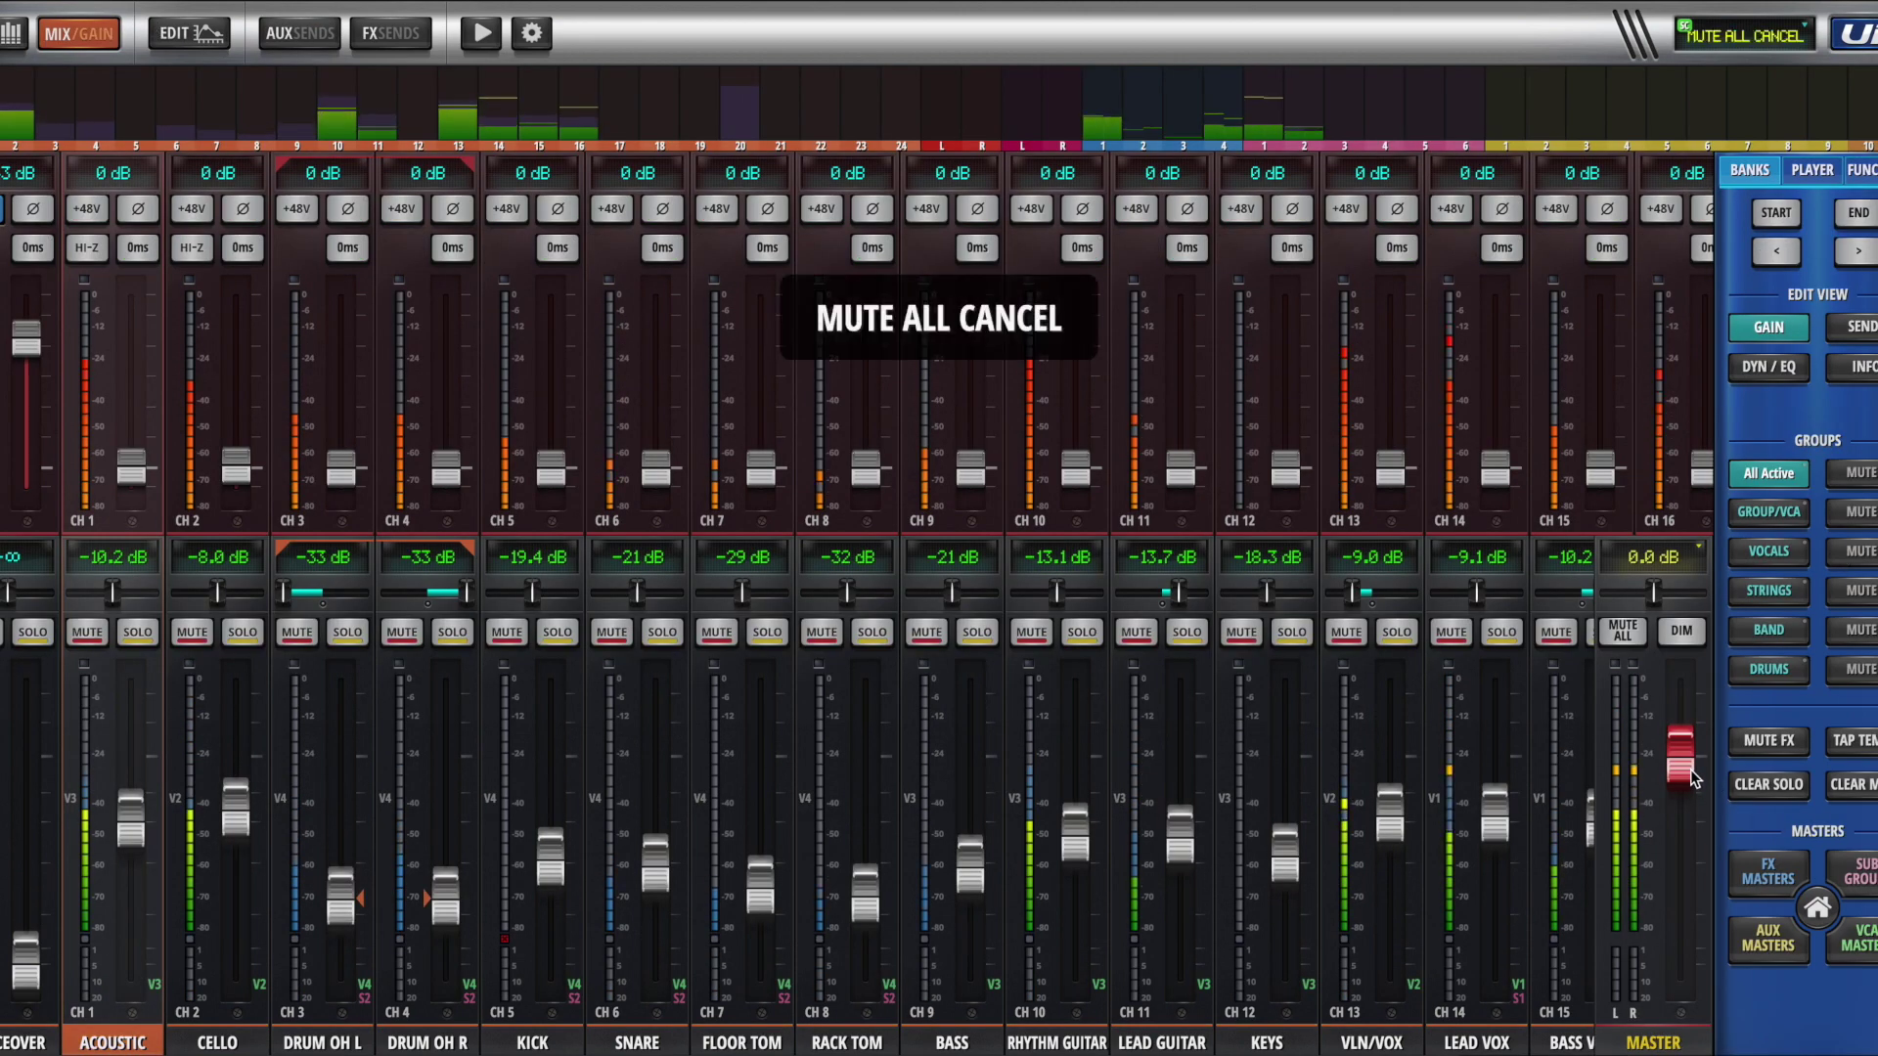
pyautogui.moveTo(1693, 780); pyautogui.dragTo(1681, 963)
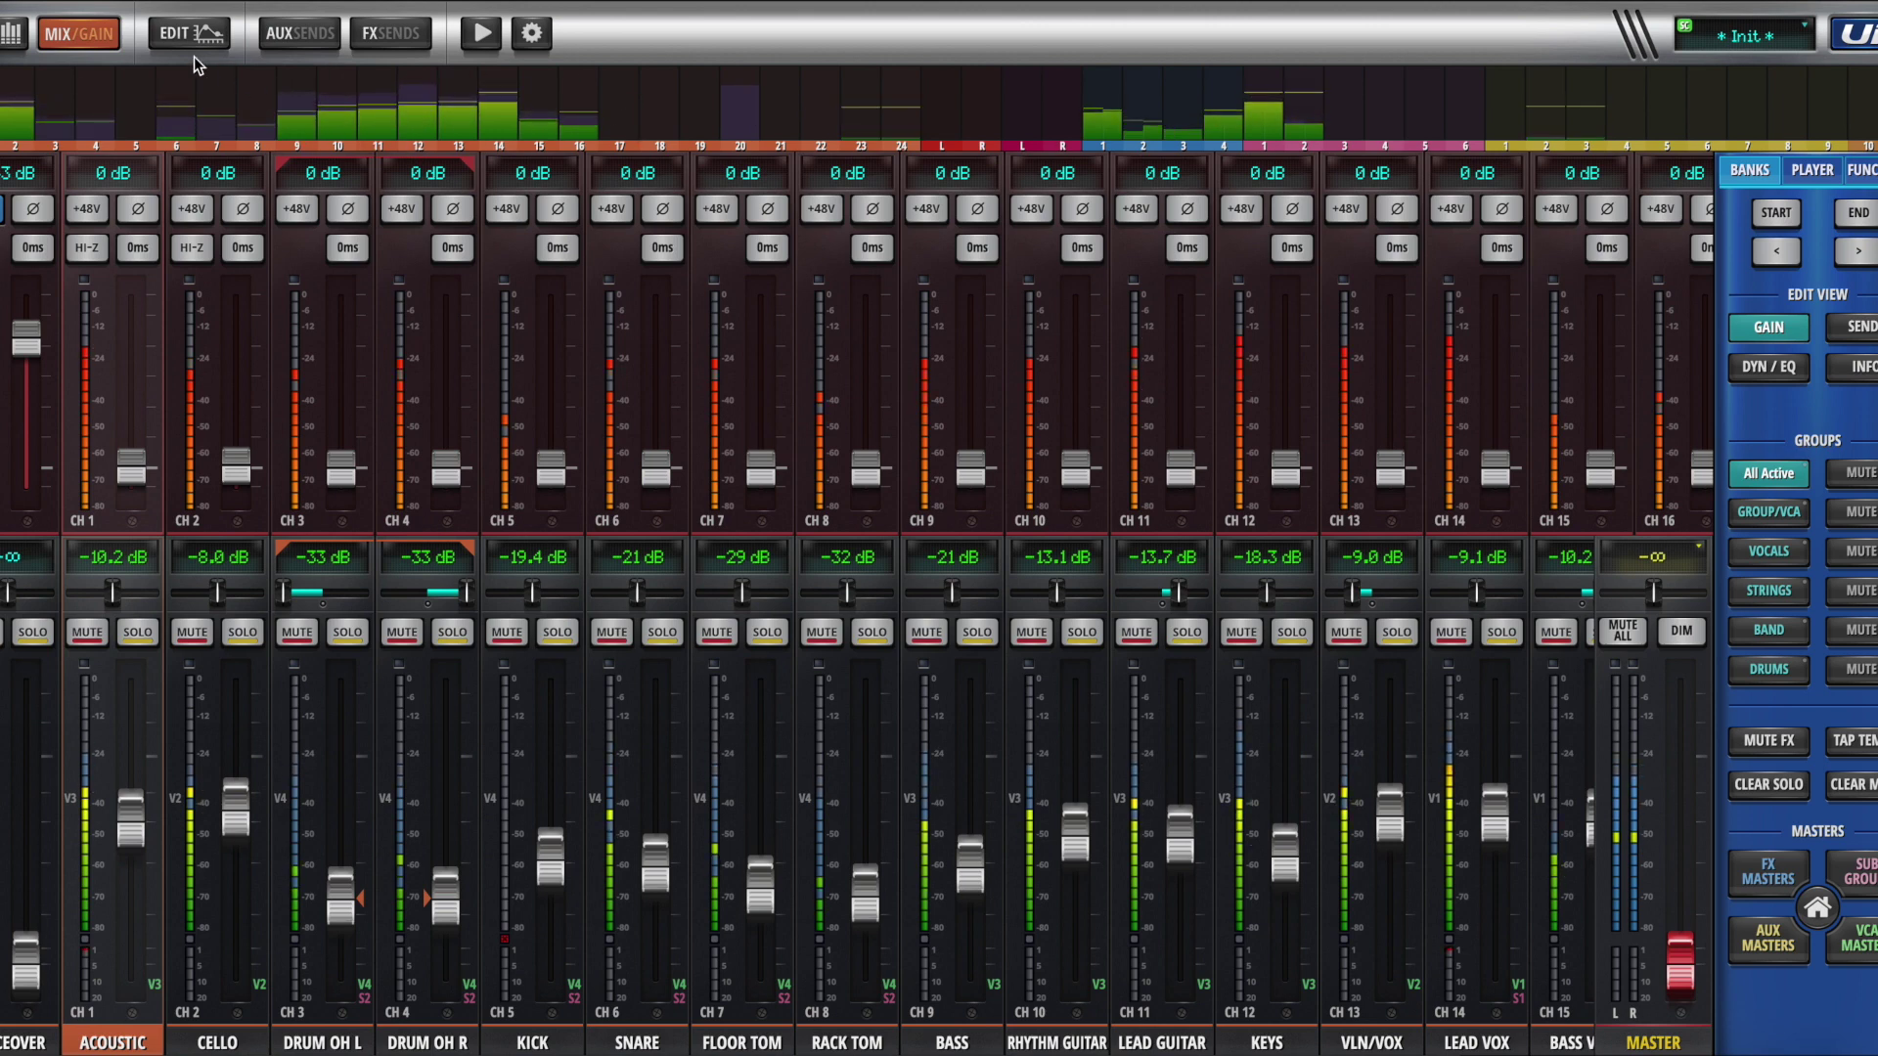
pyautogui.click(299, 33)
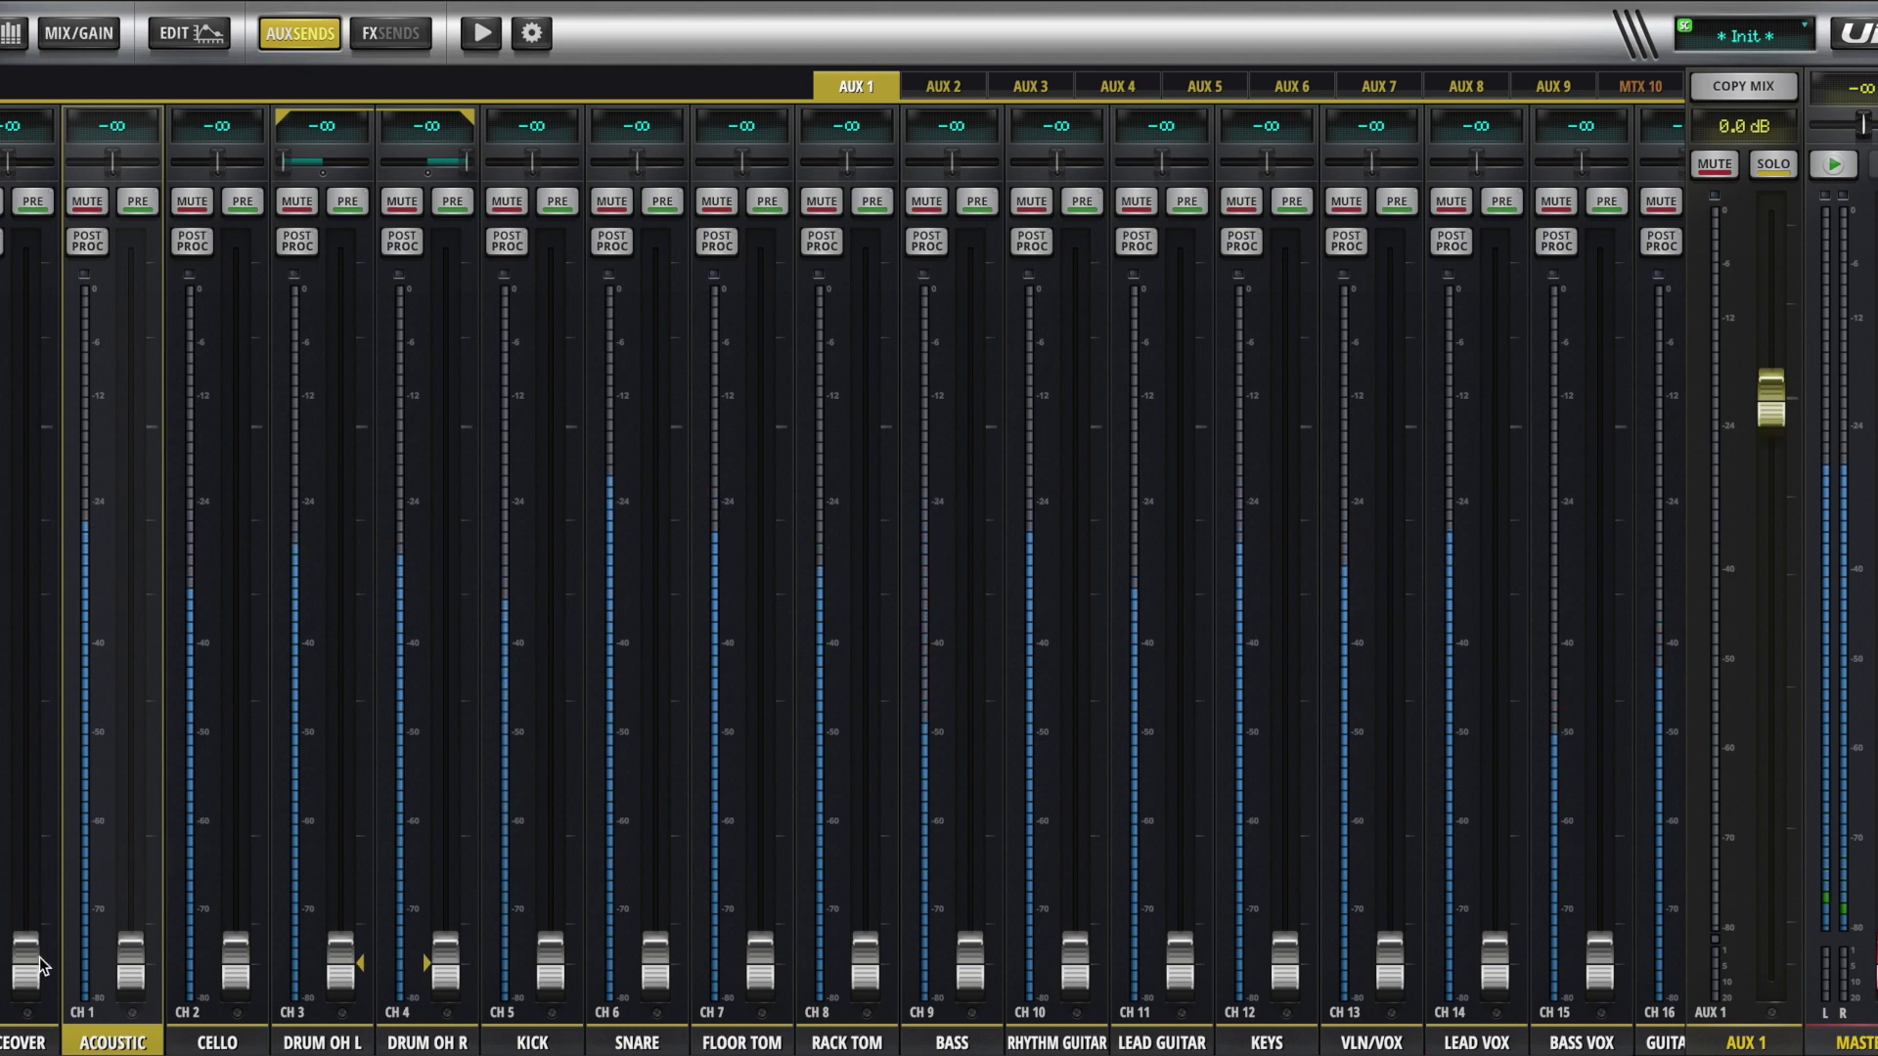
# Raise the ACOUSTIC (CH 1) and LEAD VOX (CH 14) AUX 1 sends to -17.3 dB and BASS (CH 9) to -34 dB.
pyautogui.click(134, 978)
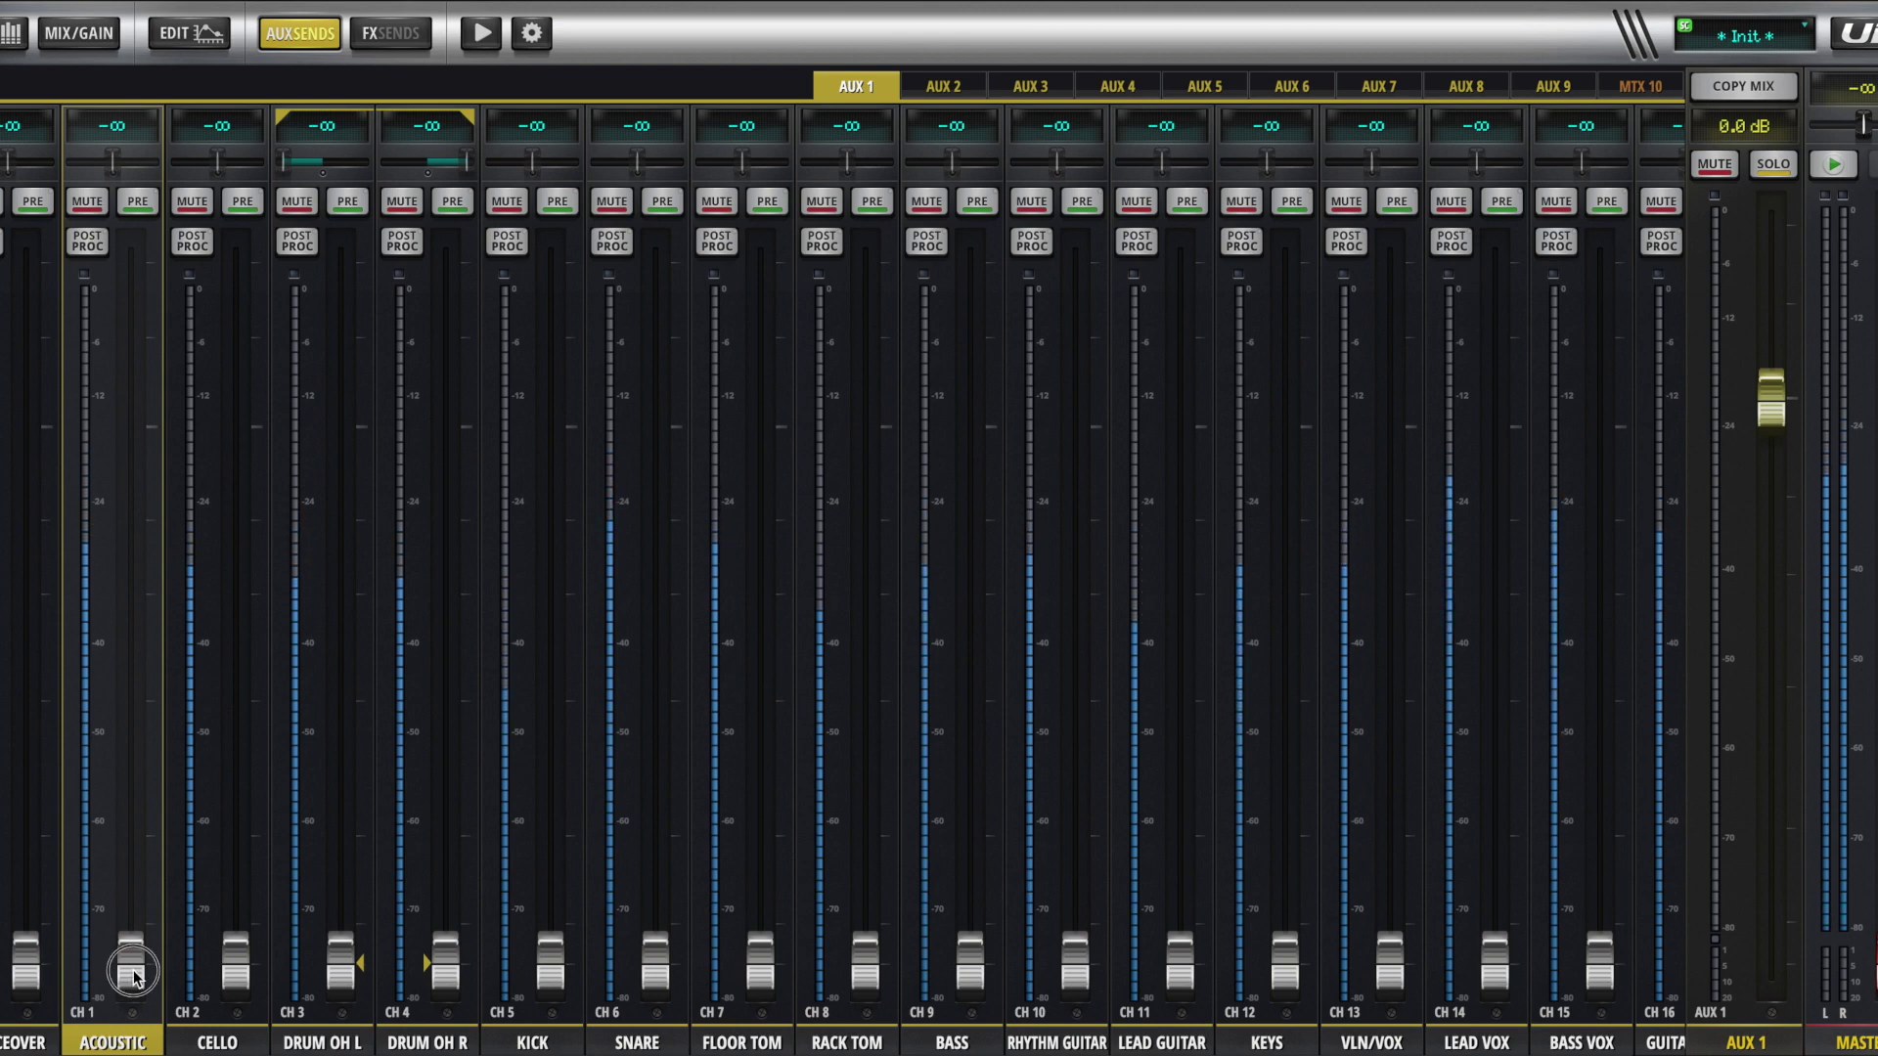
pyautogui.moveTo(134, 978); pyautogui.dragTo(157, 675)
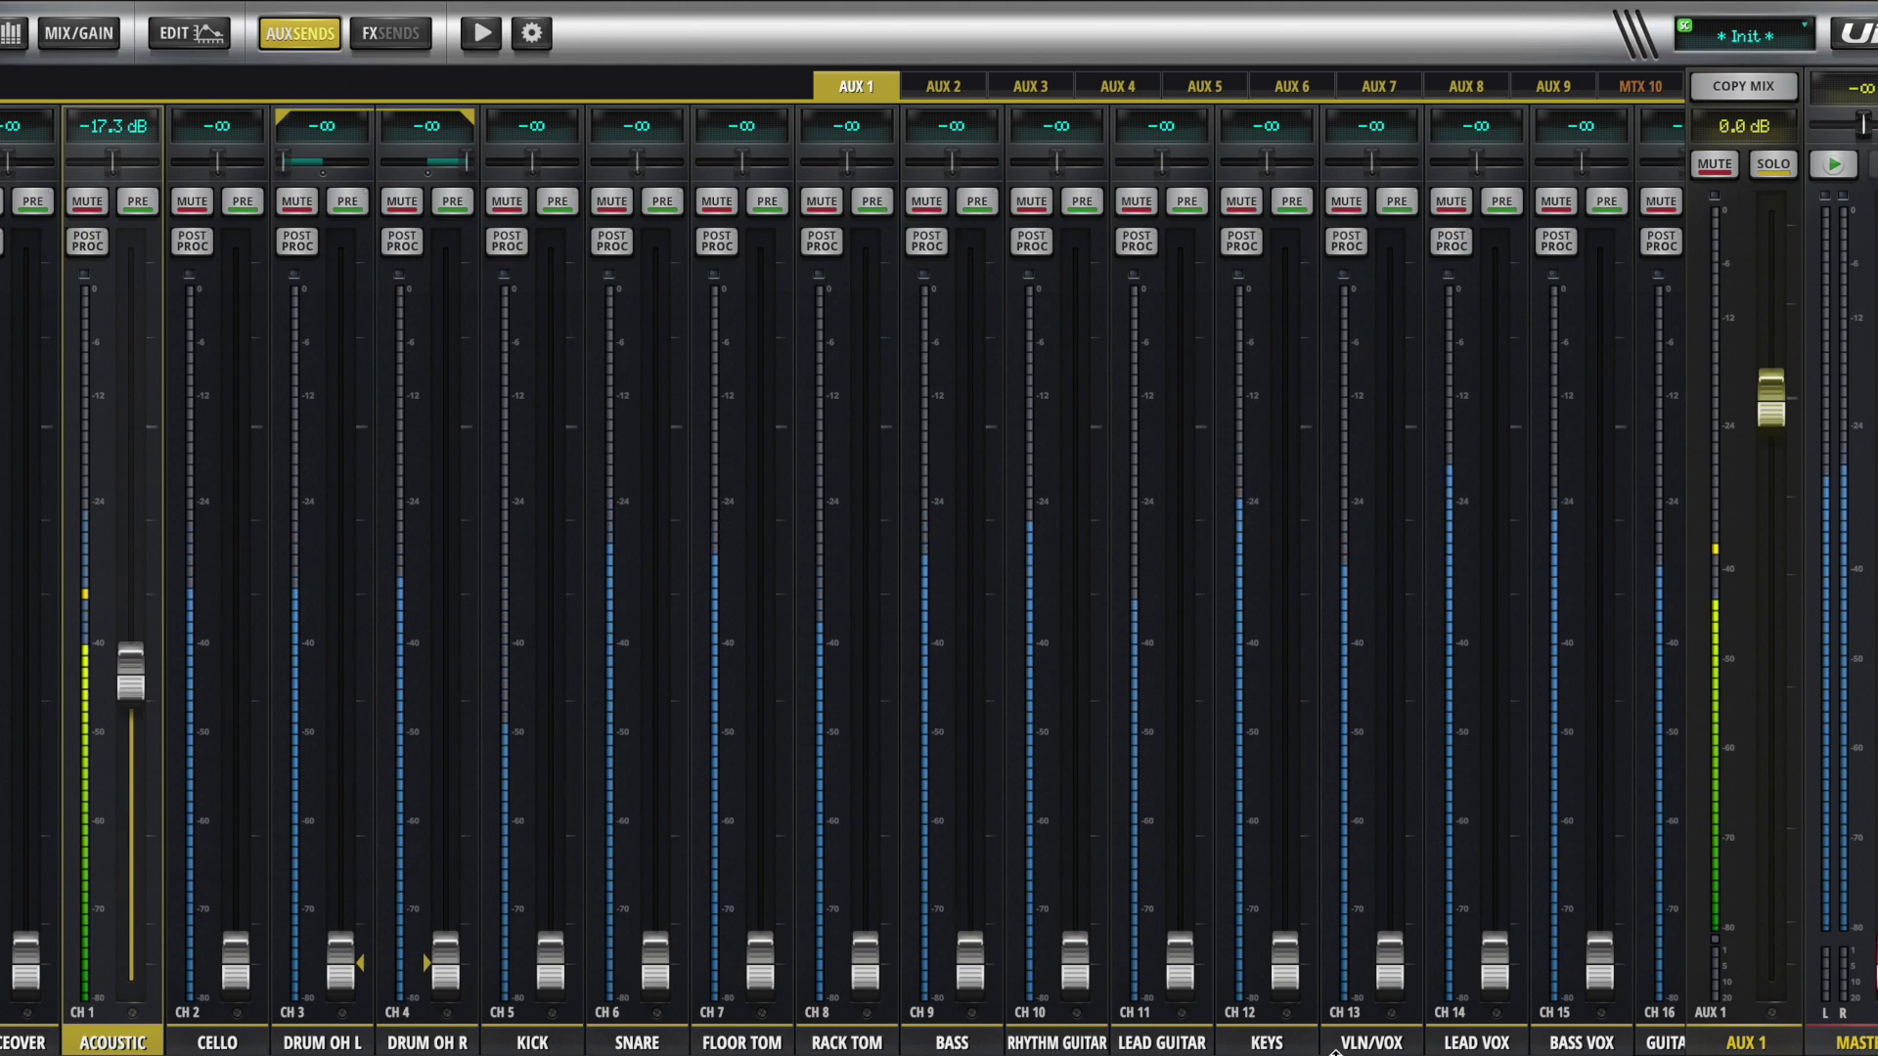
pyautogui.click(1470, 973)
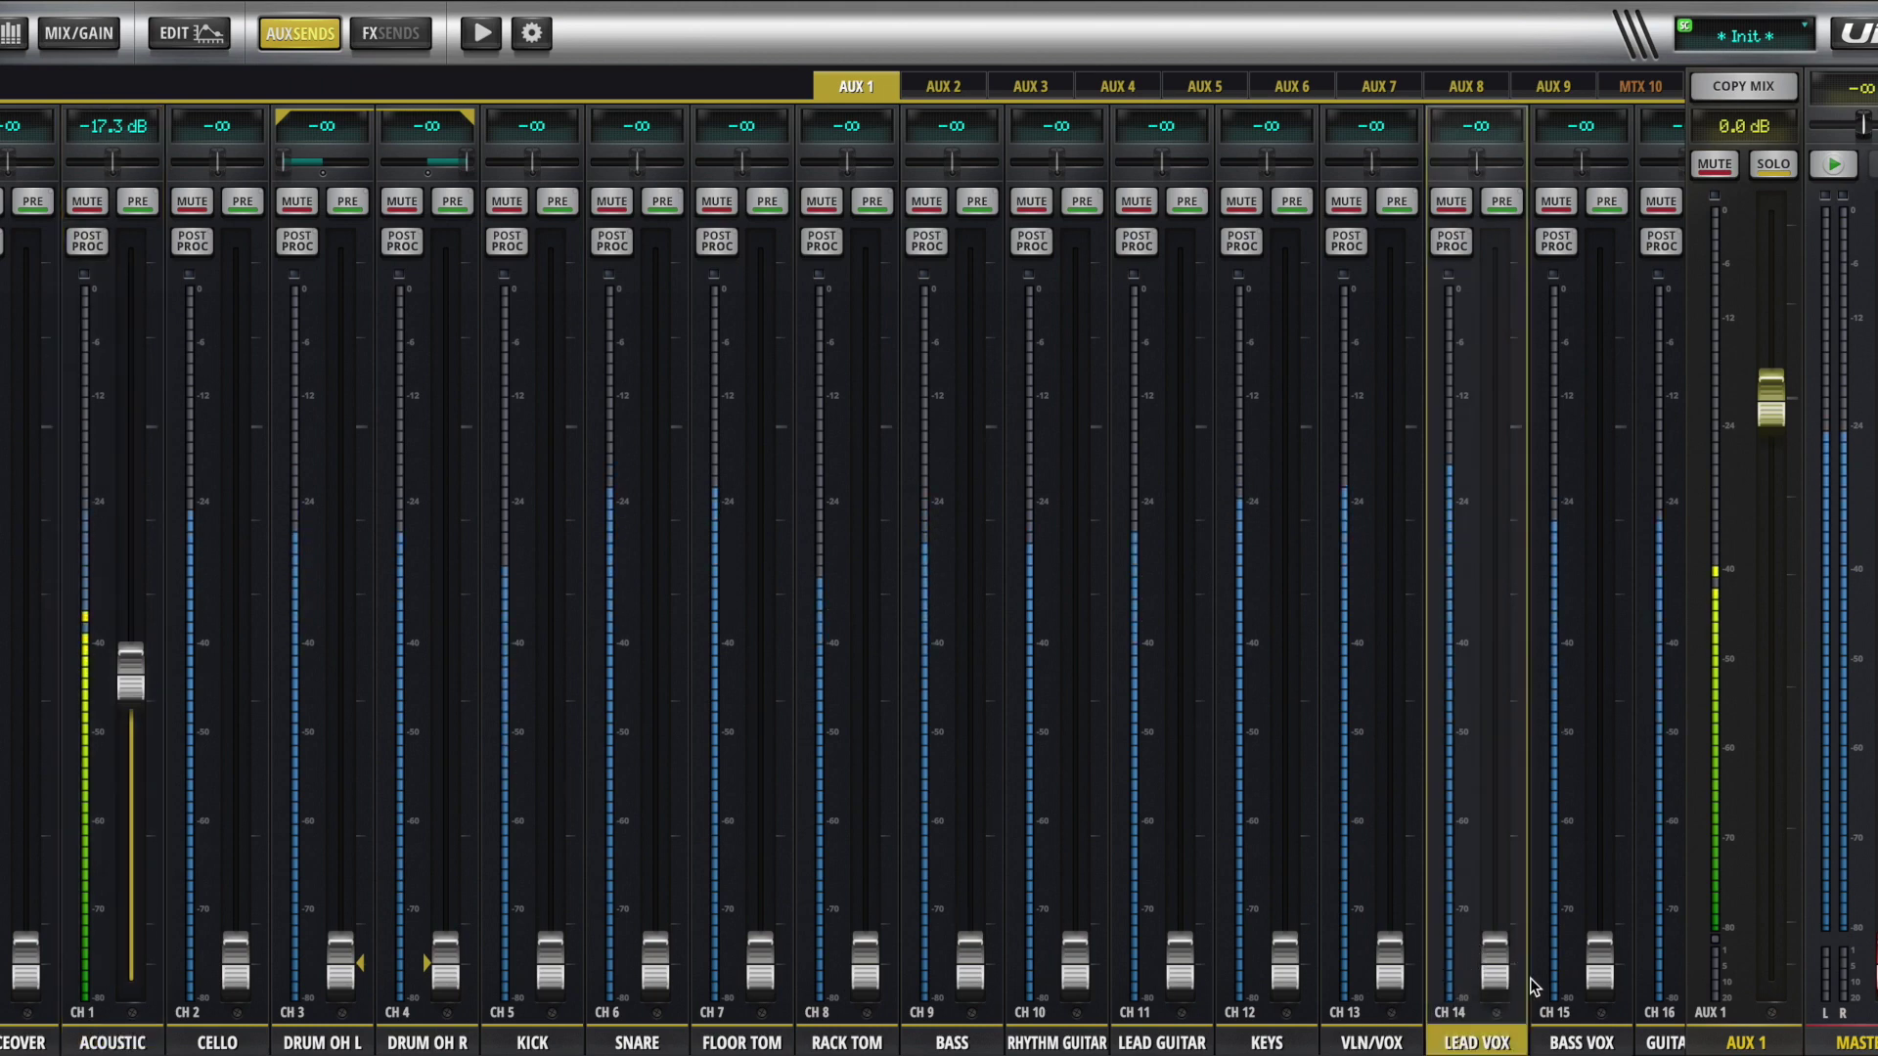
pyautogui.moveTo(1494, 963); pyautogui.dragTo(1494, 674)
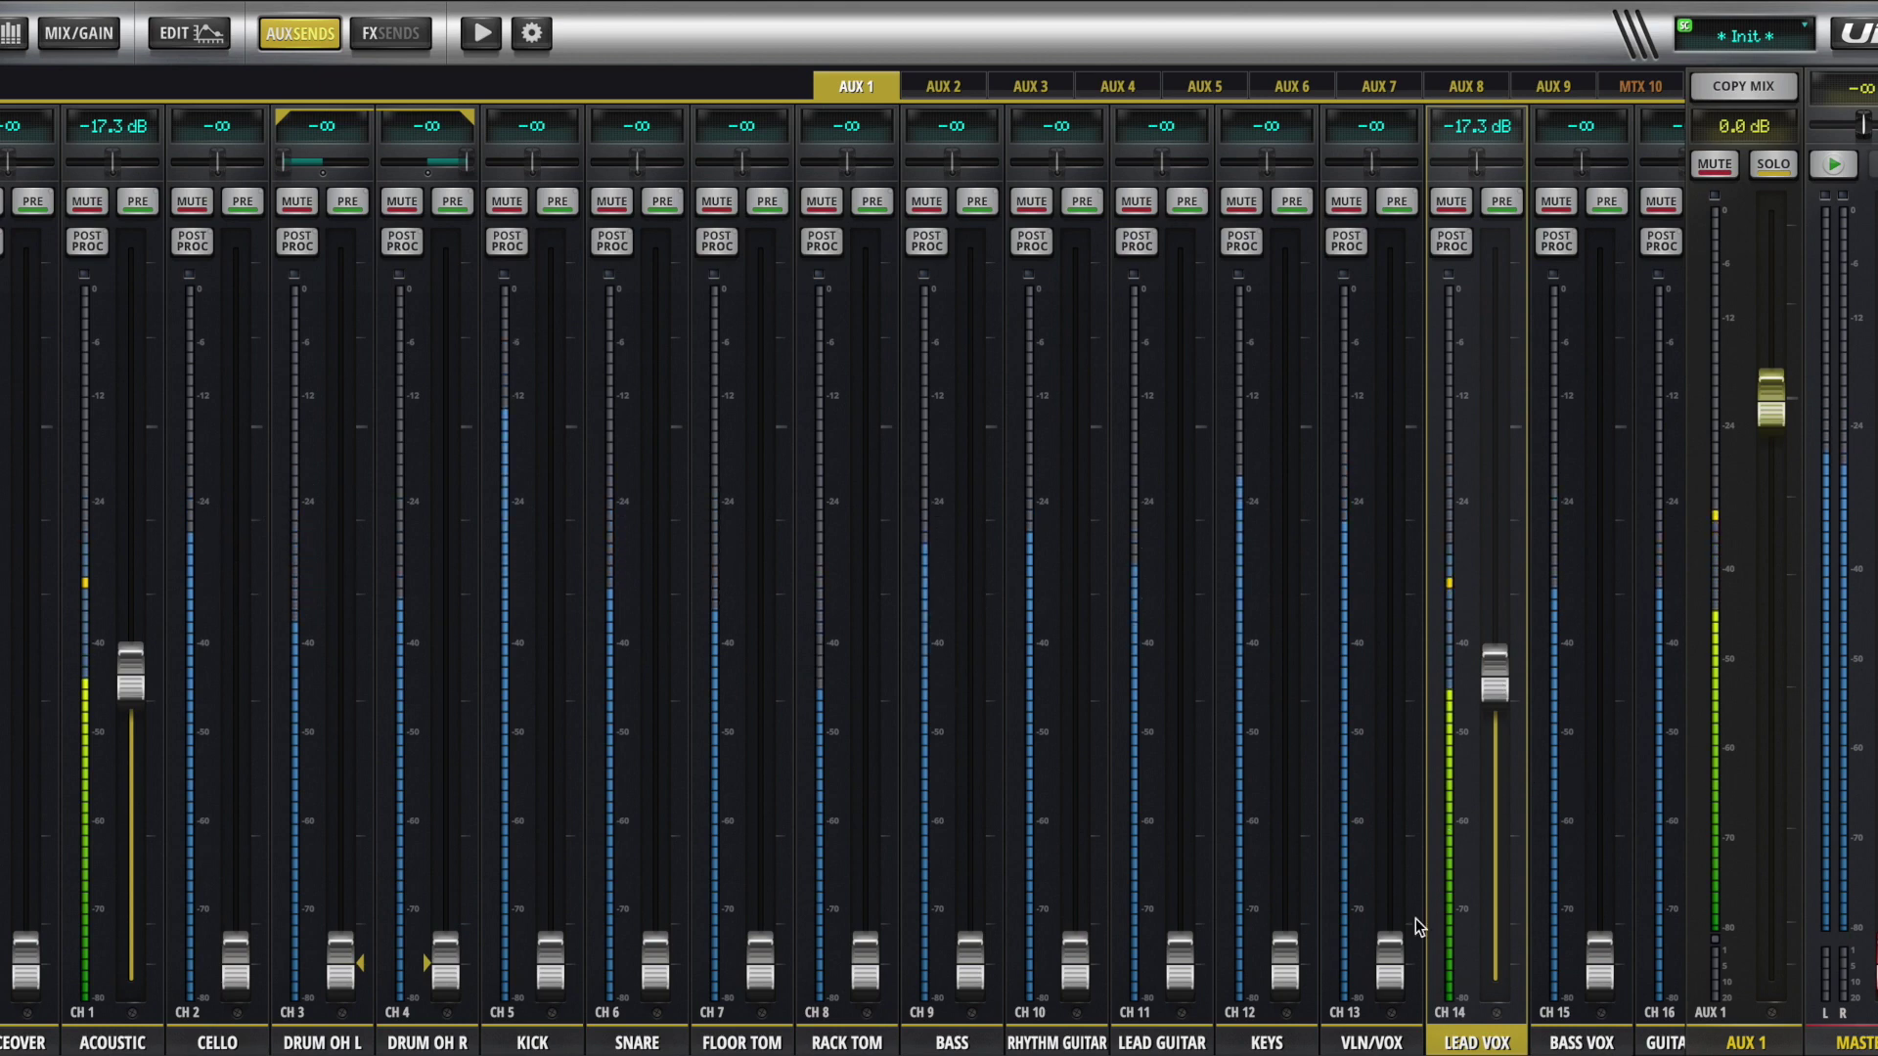
pyautogui.moveTo(1415, 1027); pyautogui.dragTo(1351, 1032)
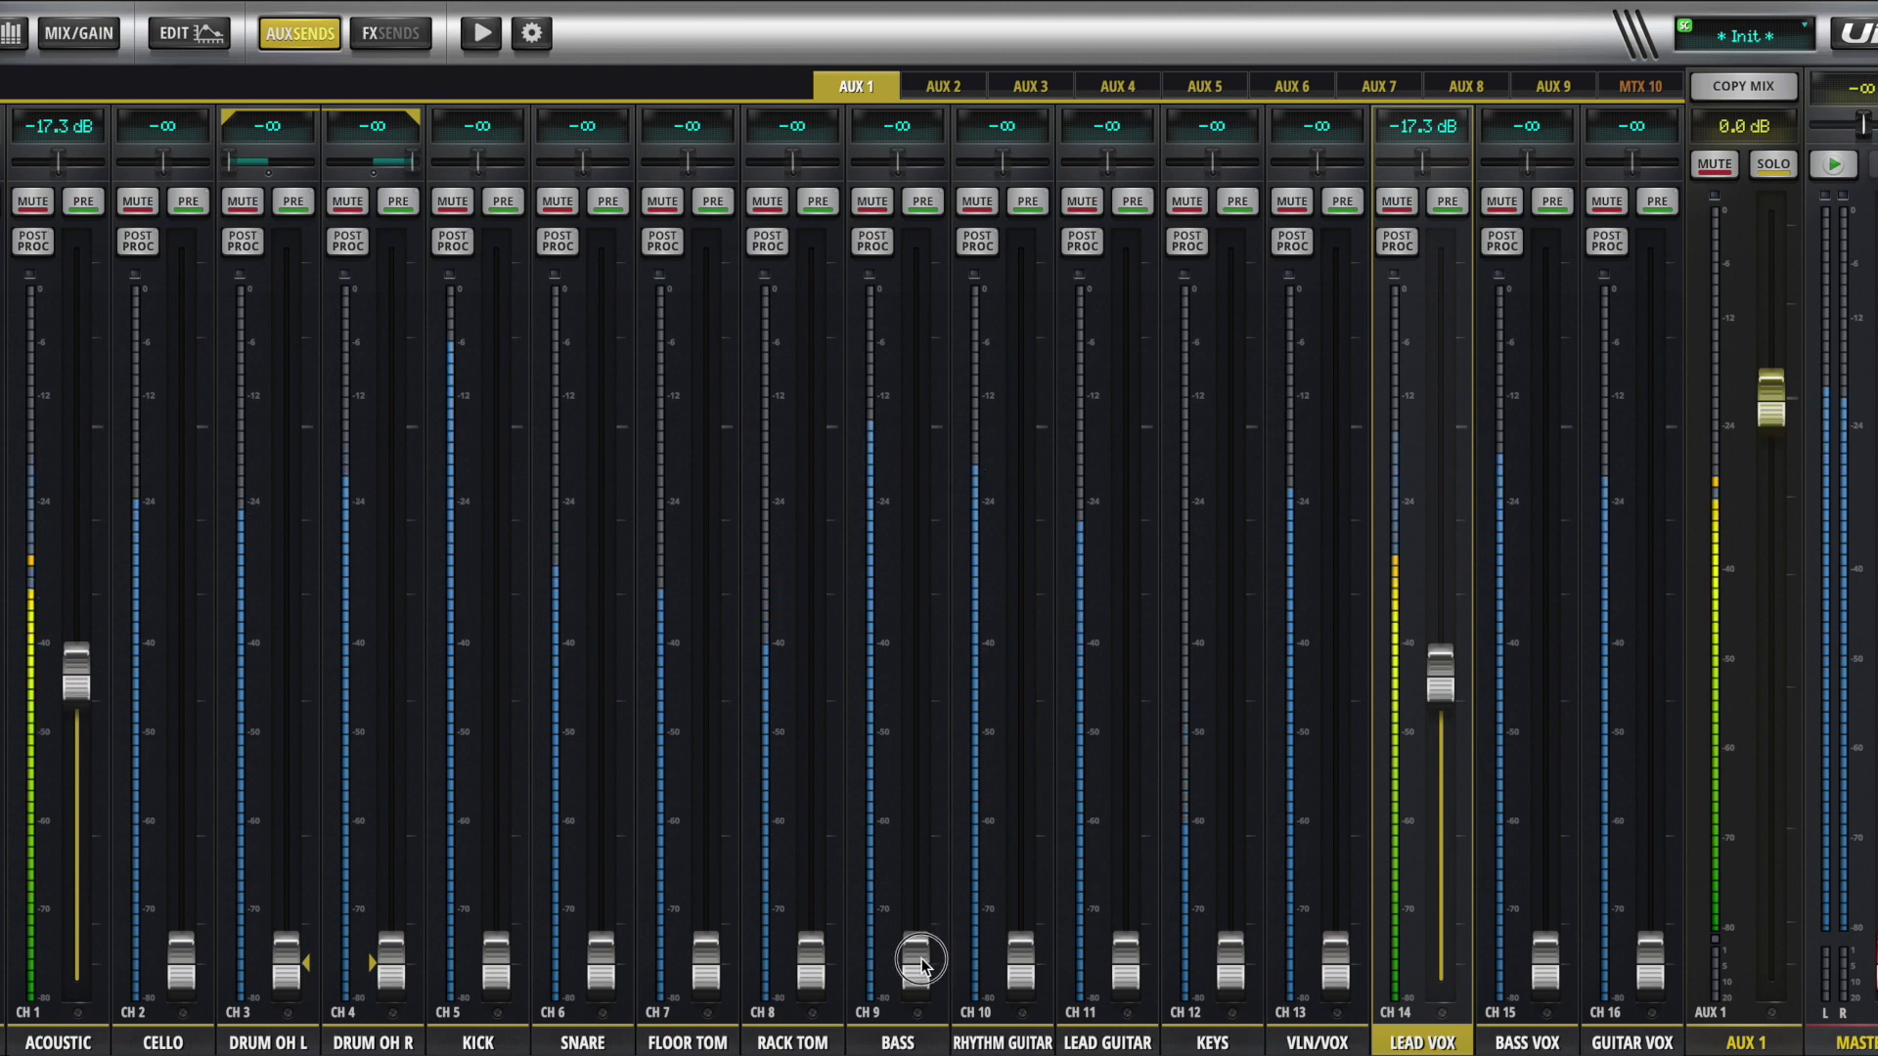
pyautogui.moveTo(919, 964); pyautogui.dragTo(917, 800)
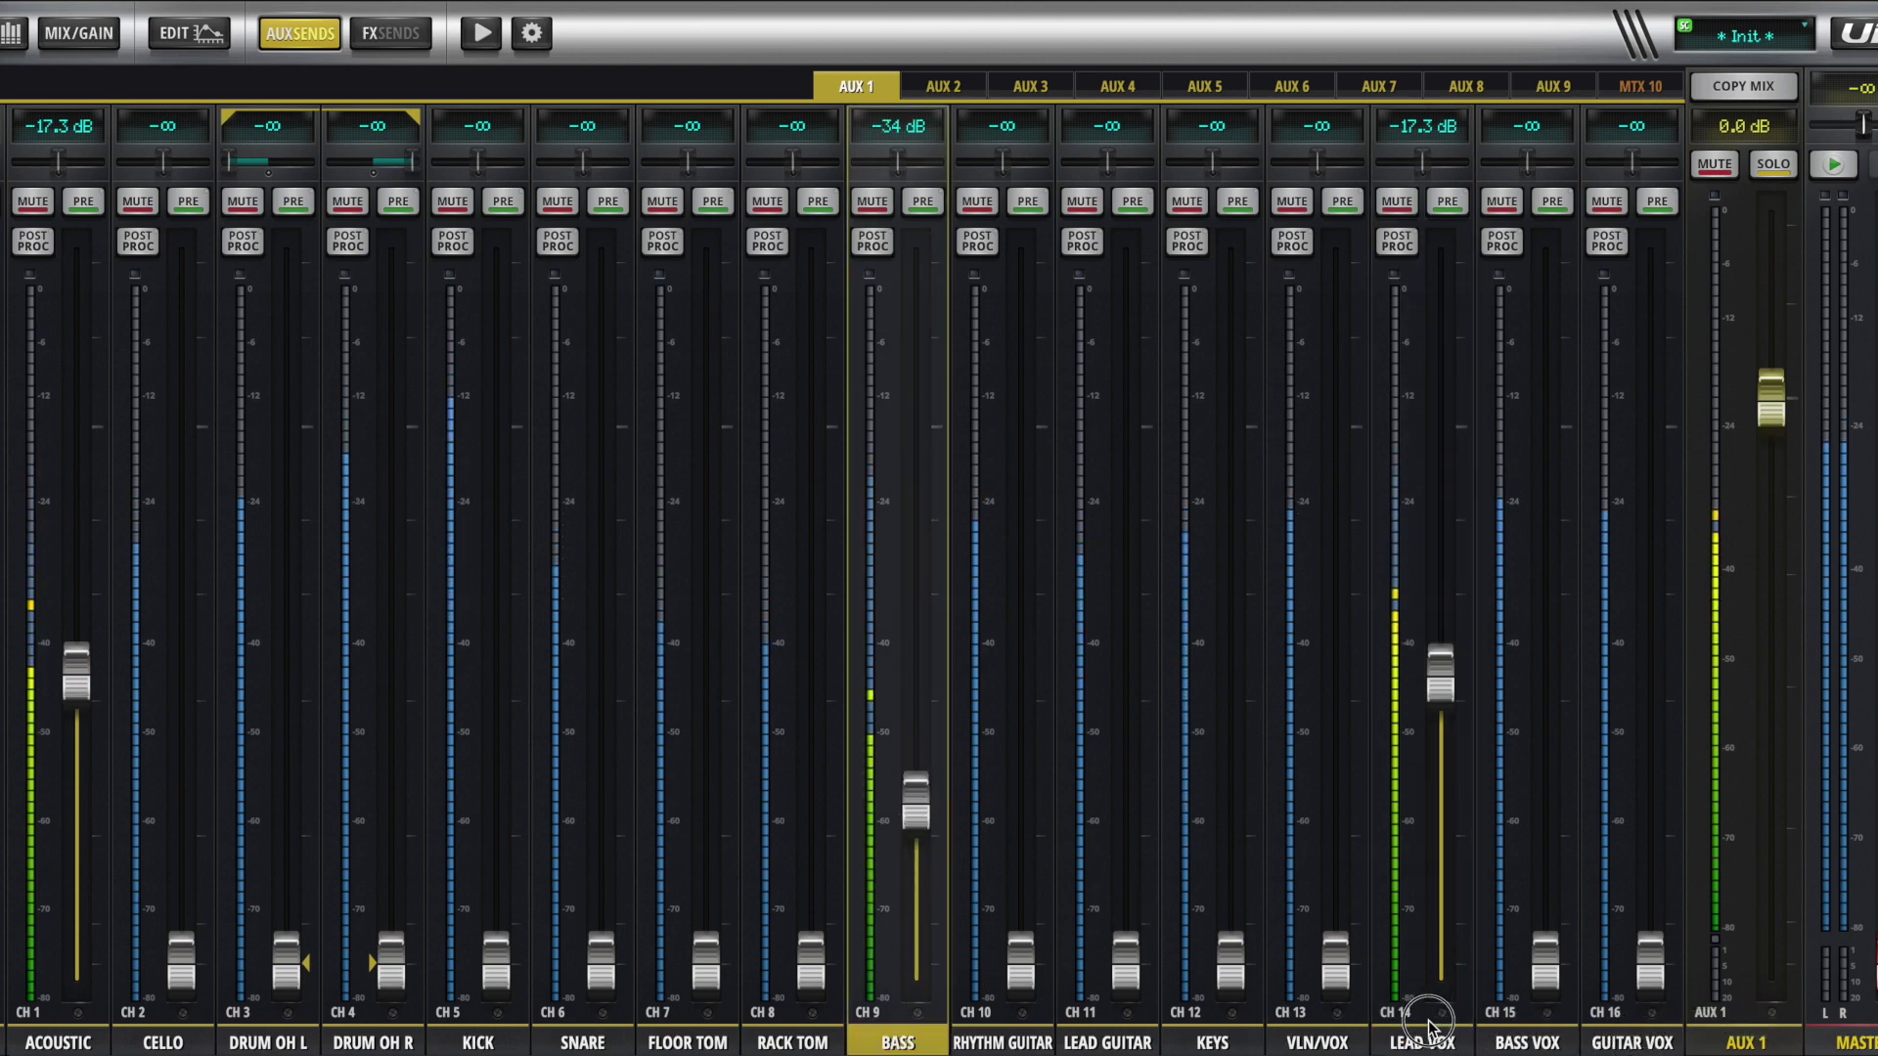
pyautogui.moveTo(1428, 1027); pyautogui.dragTo(1482, 1026)
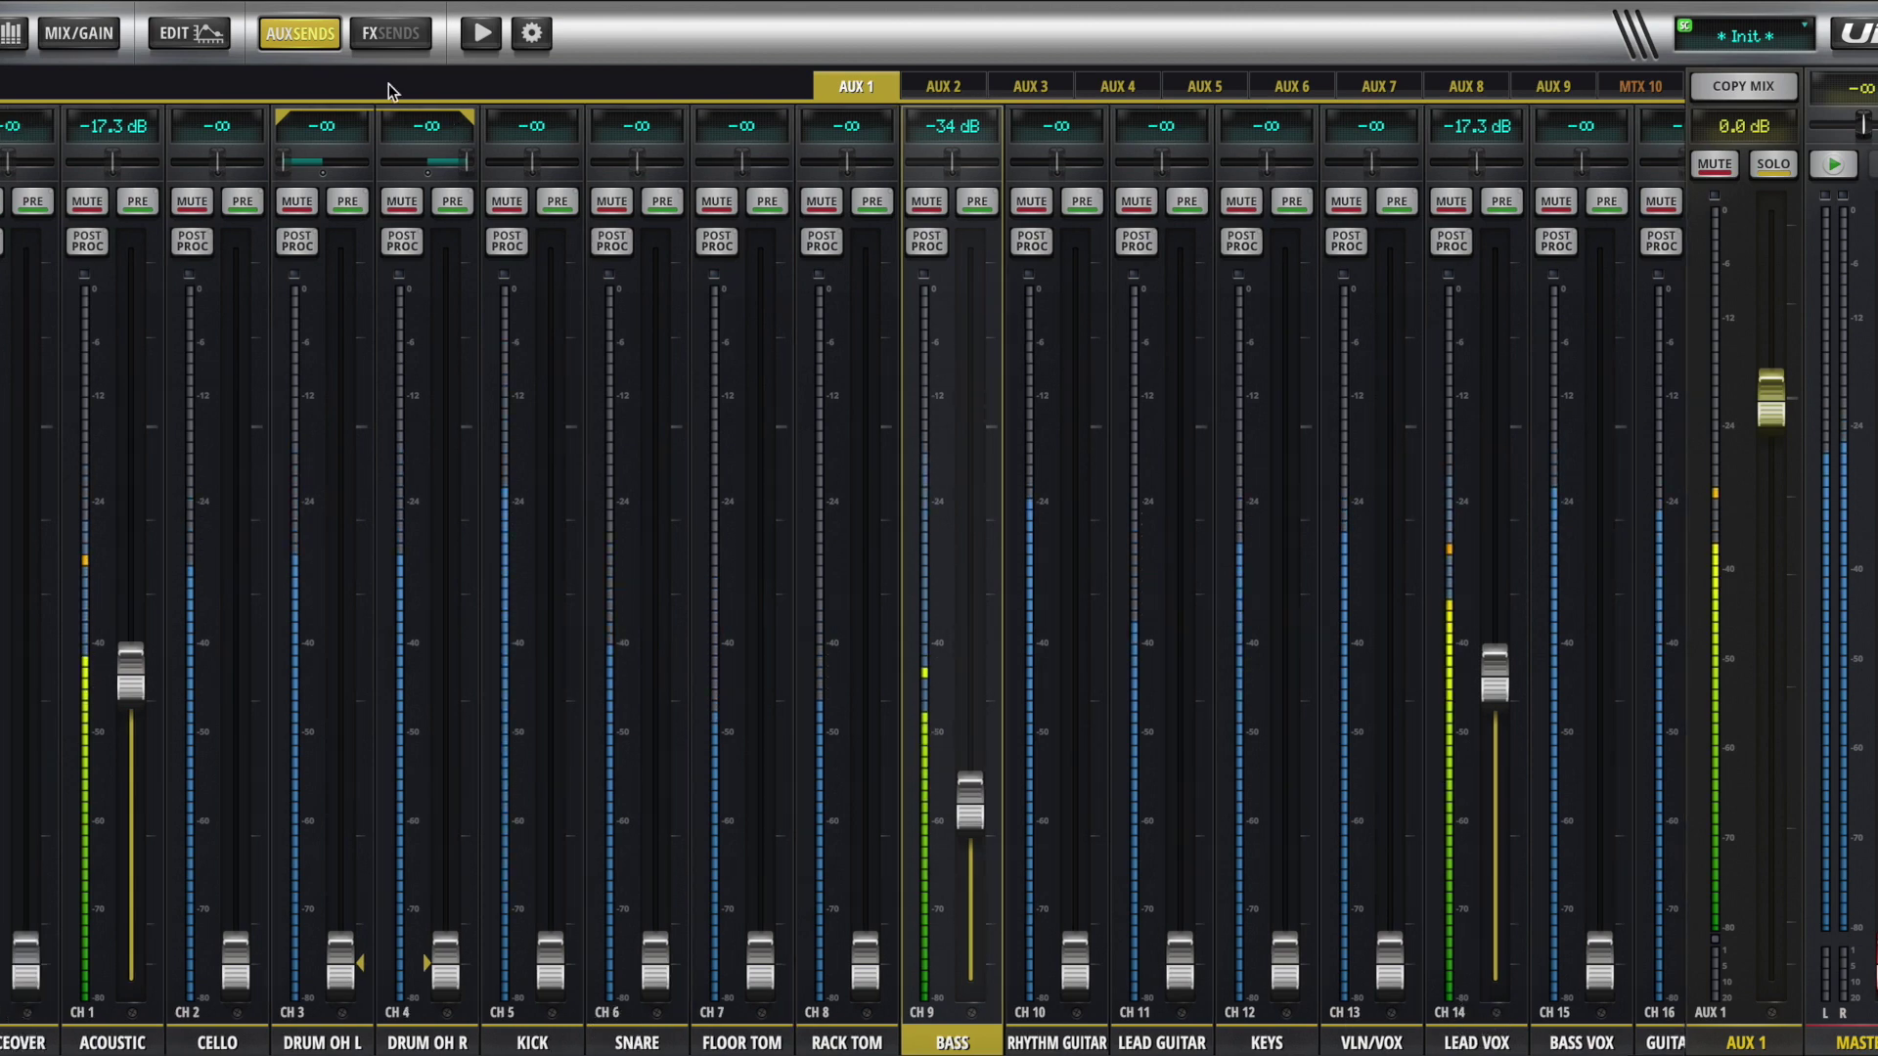
# Show the AUX 1 send levels and swipe the channel strips left toward the FX returns.
pyautogui.click(299, 34)
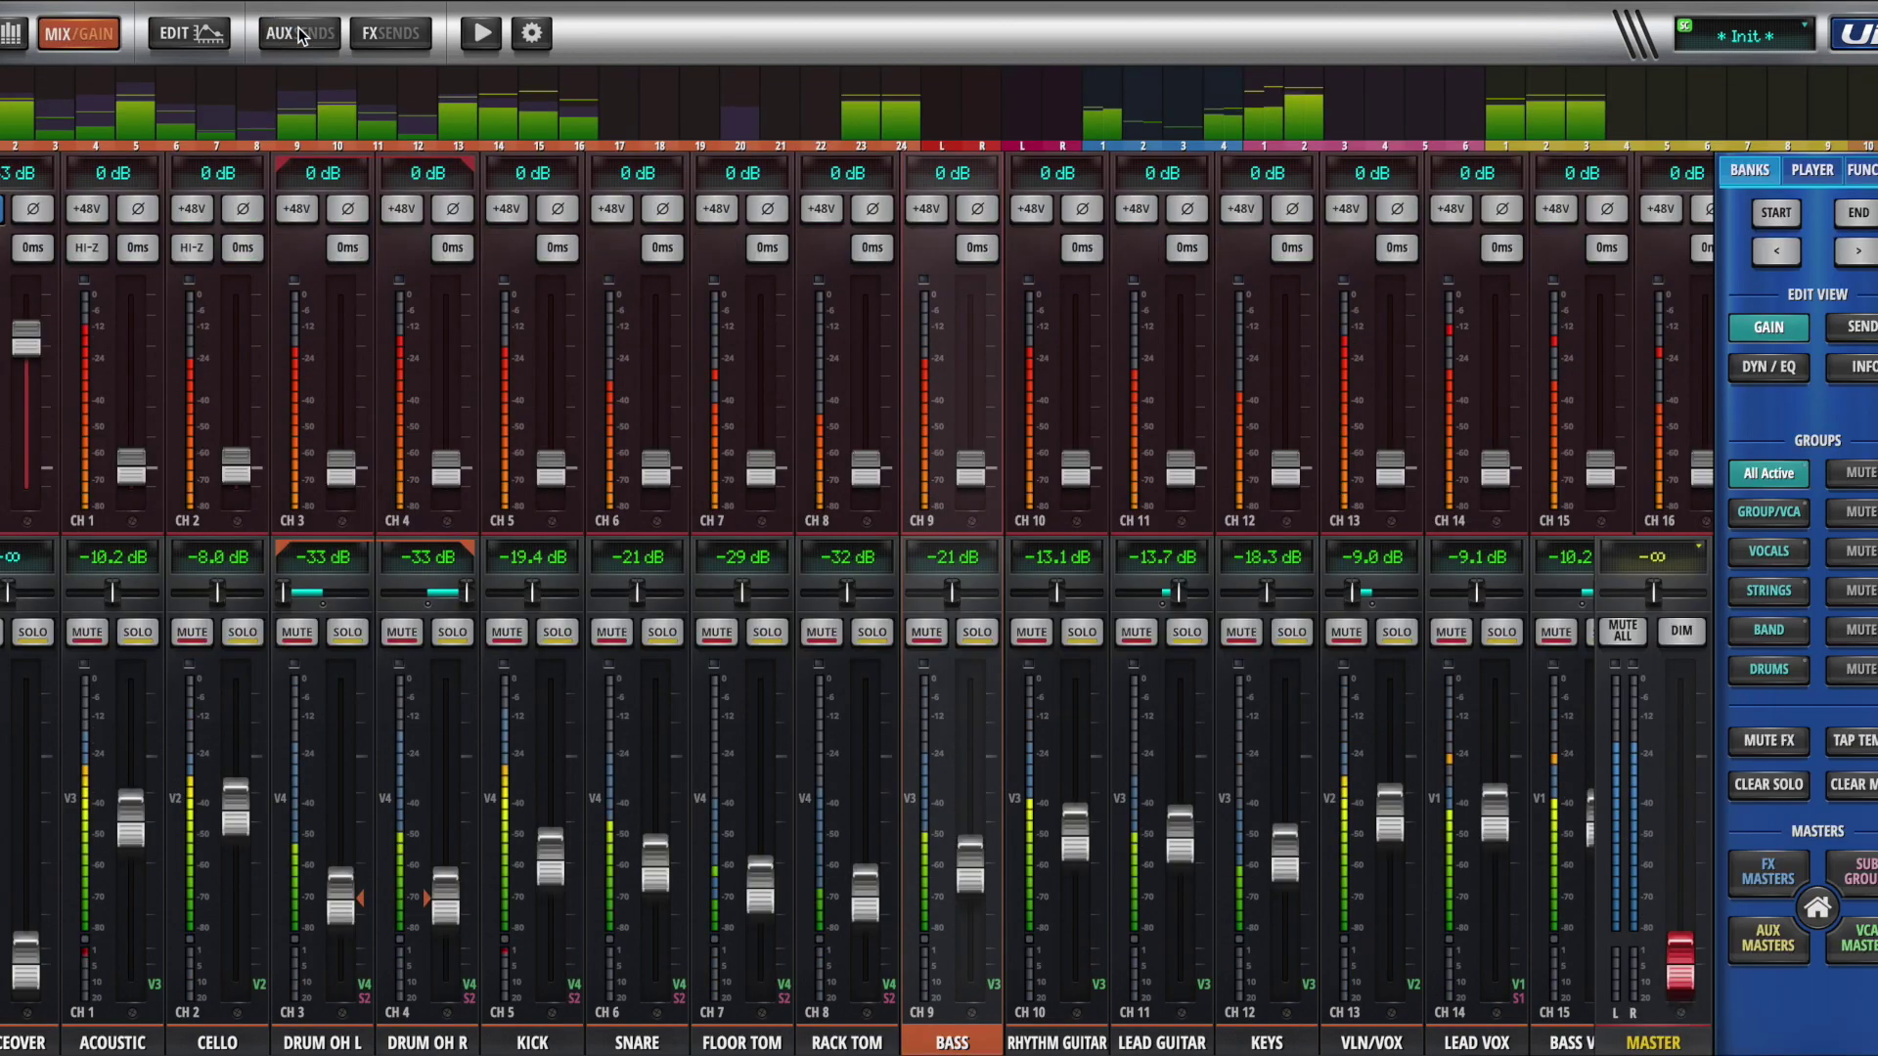
pyautogui.click(299, 35)
pyautogui.click(299, 34)
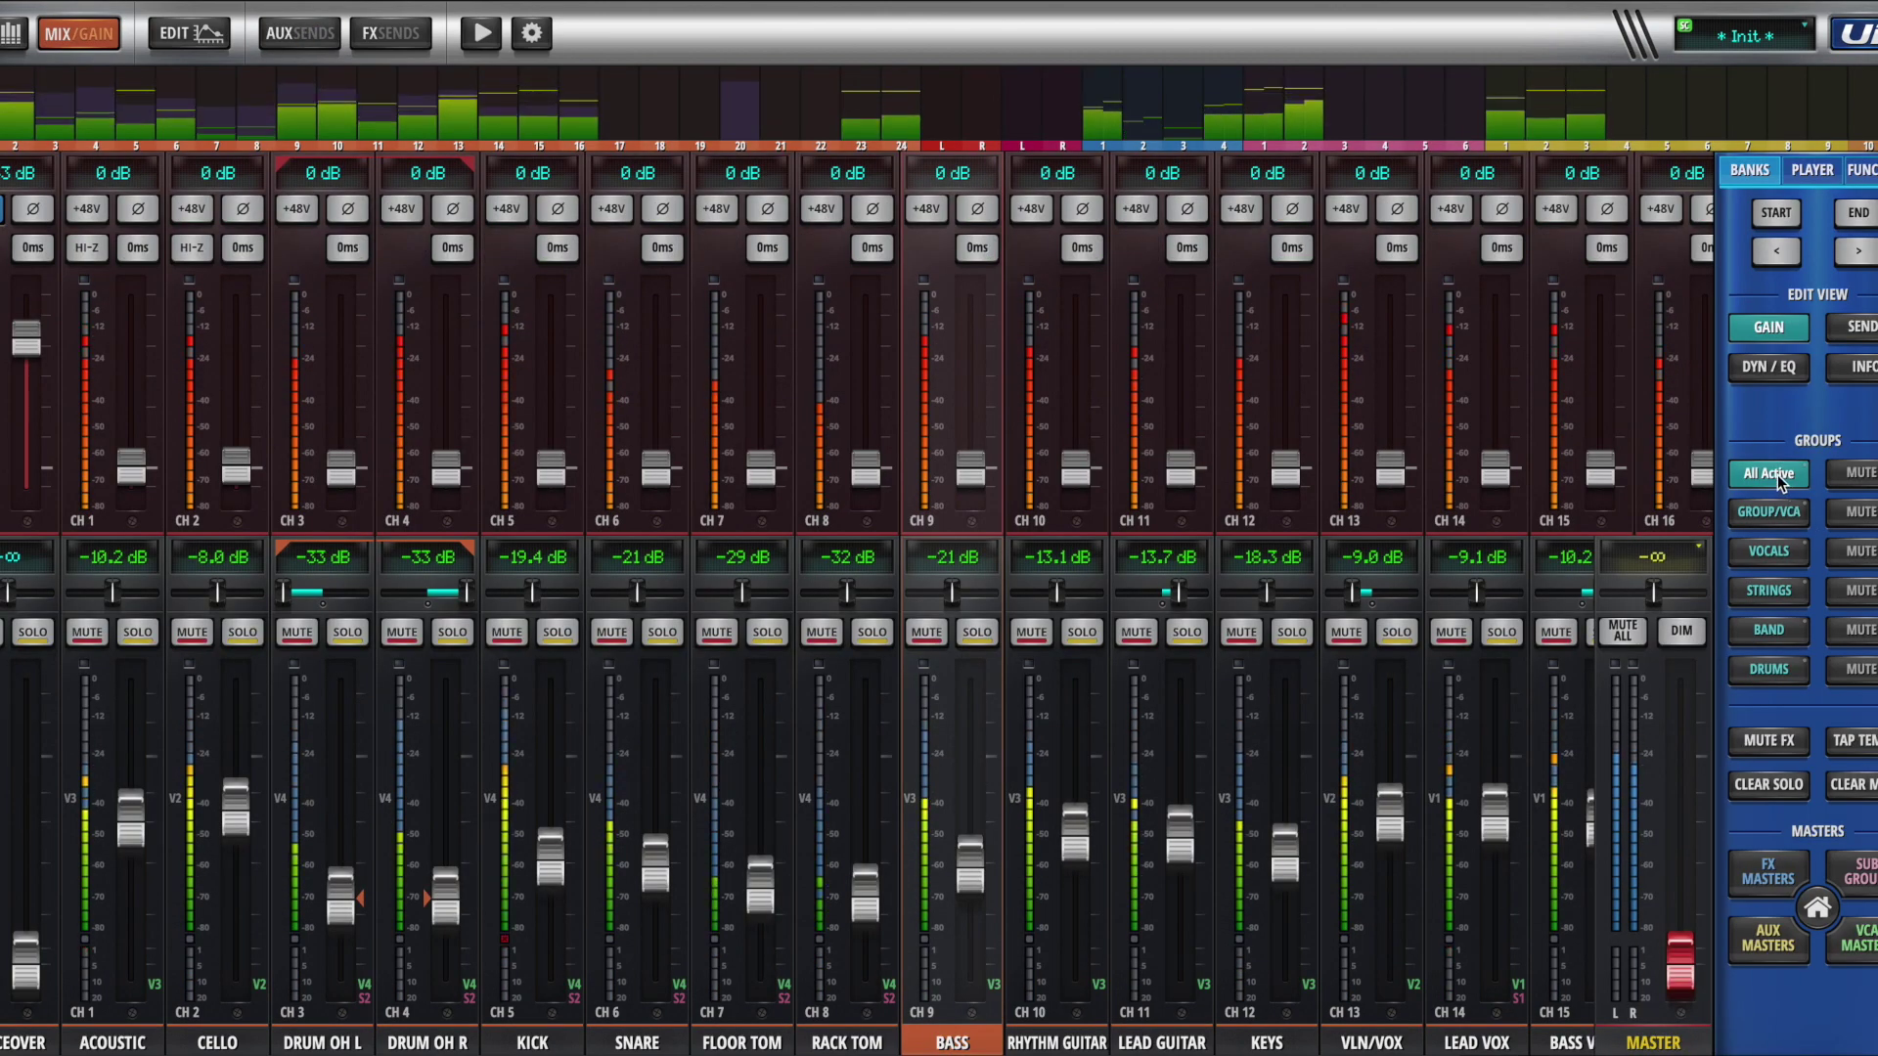
pyautogui.scroll(-1, 1776, 473)
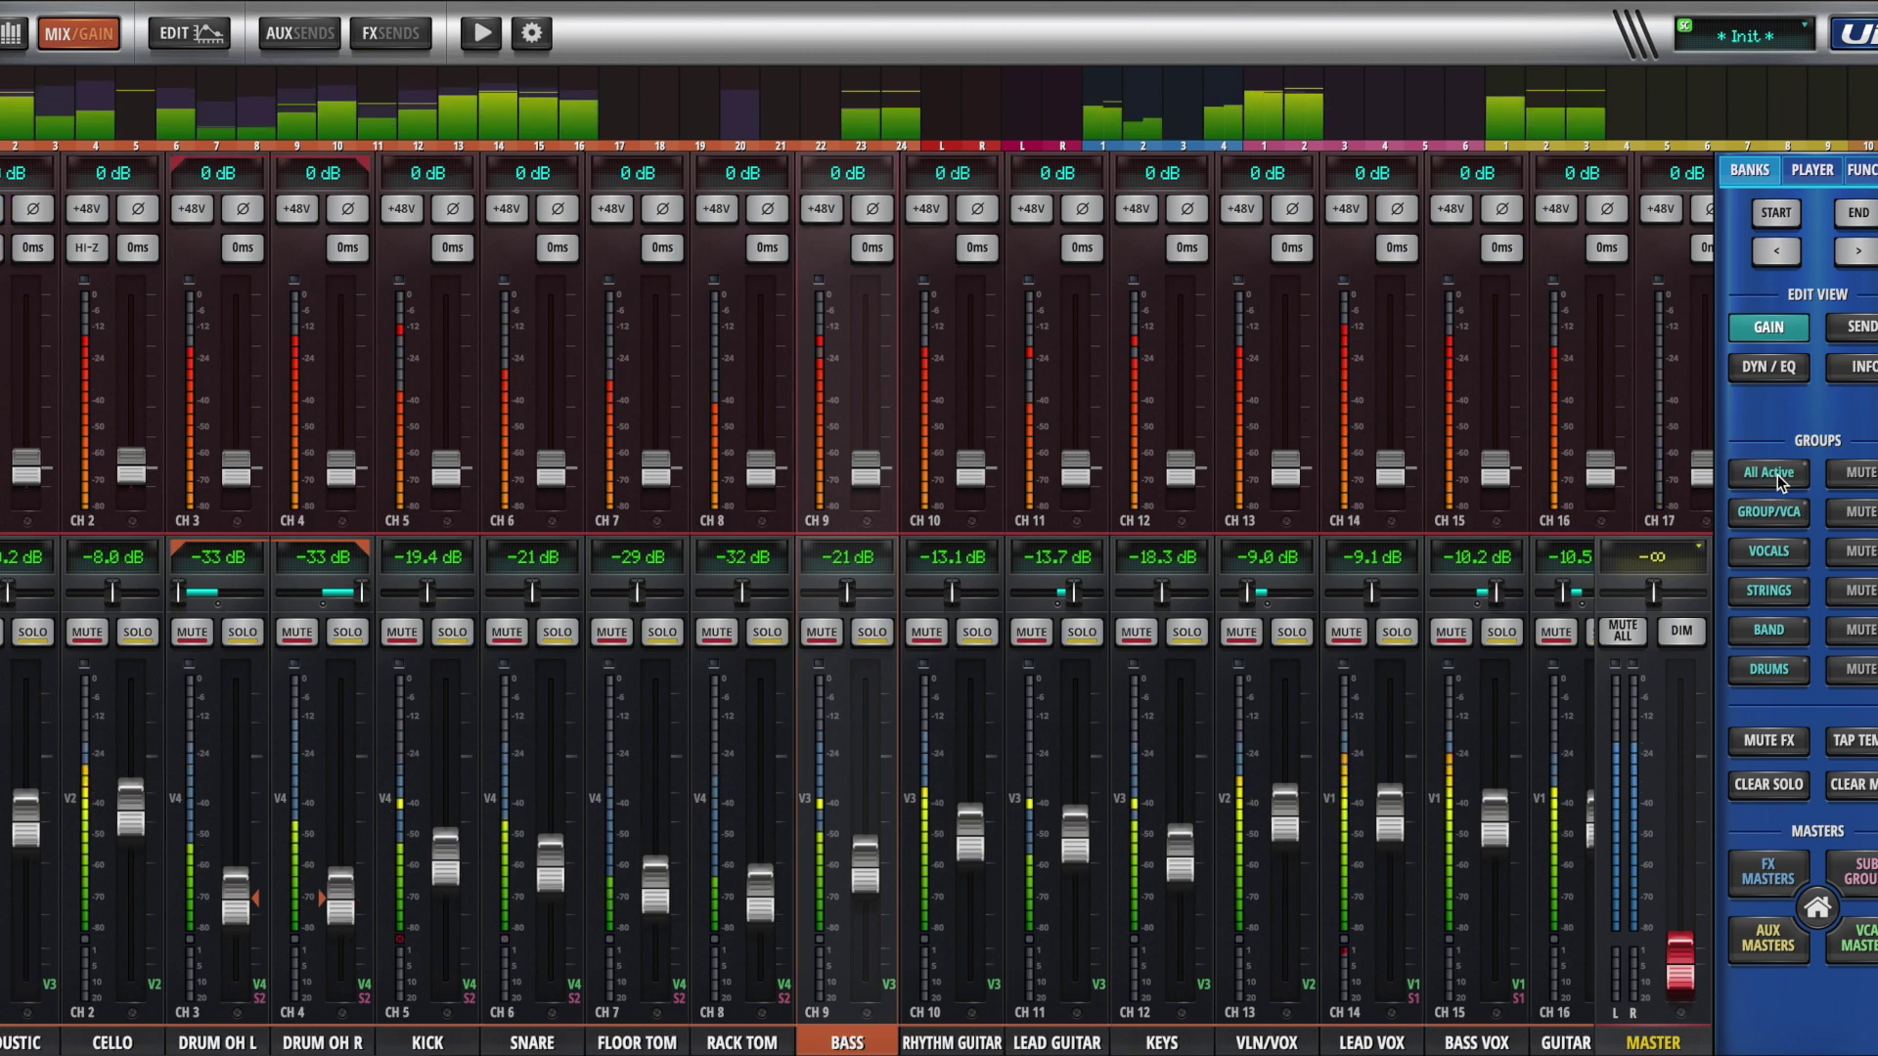
pyautogui.click(309, 31)
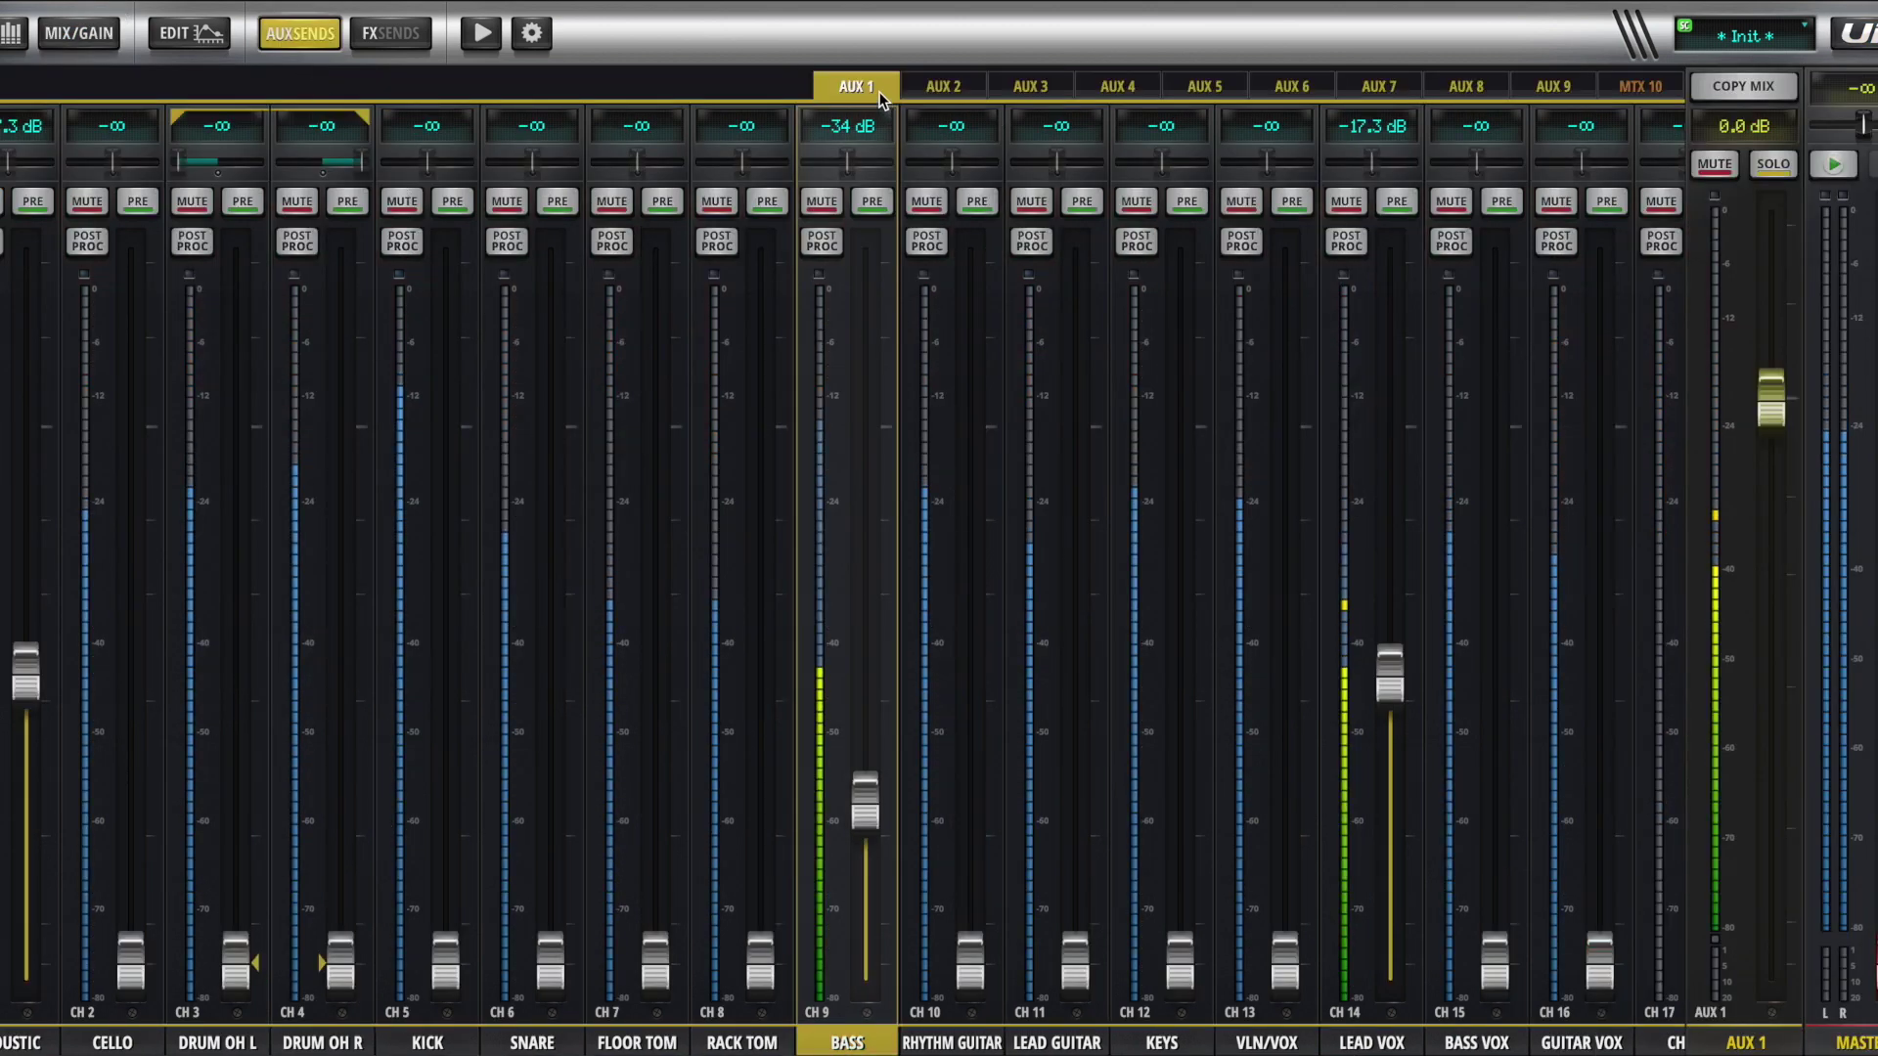
pyautogui.click(1607, 978)
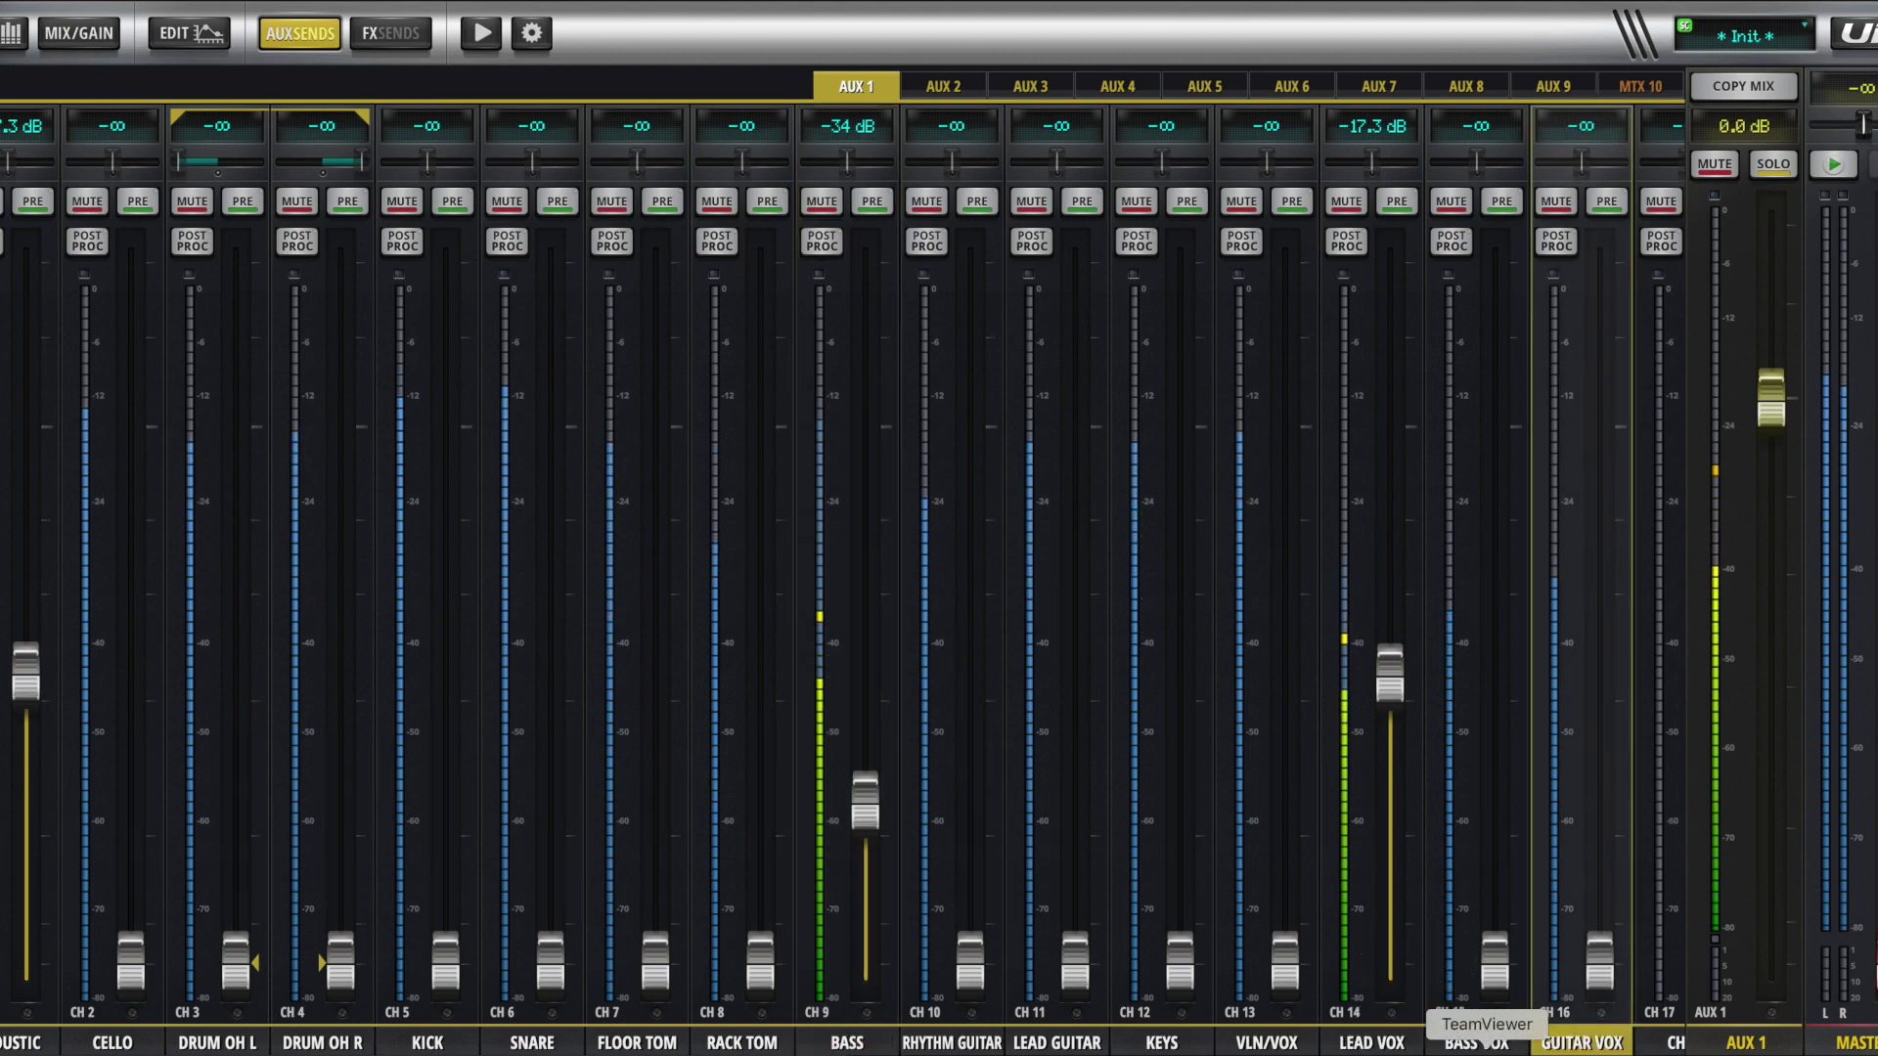
pyautogui.hscroll(10, 1369, 1041)
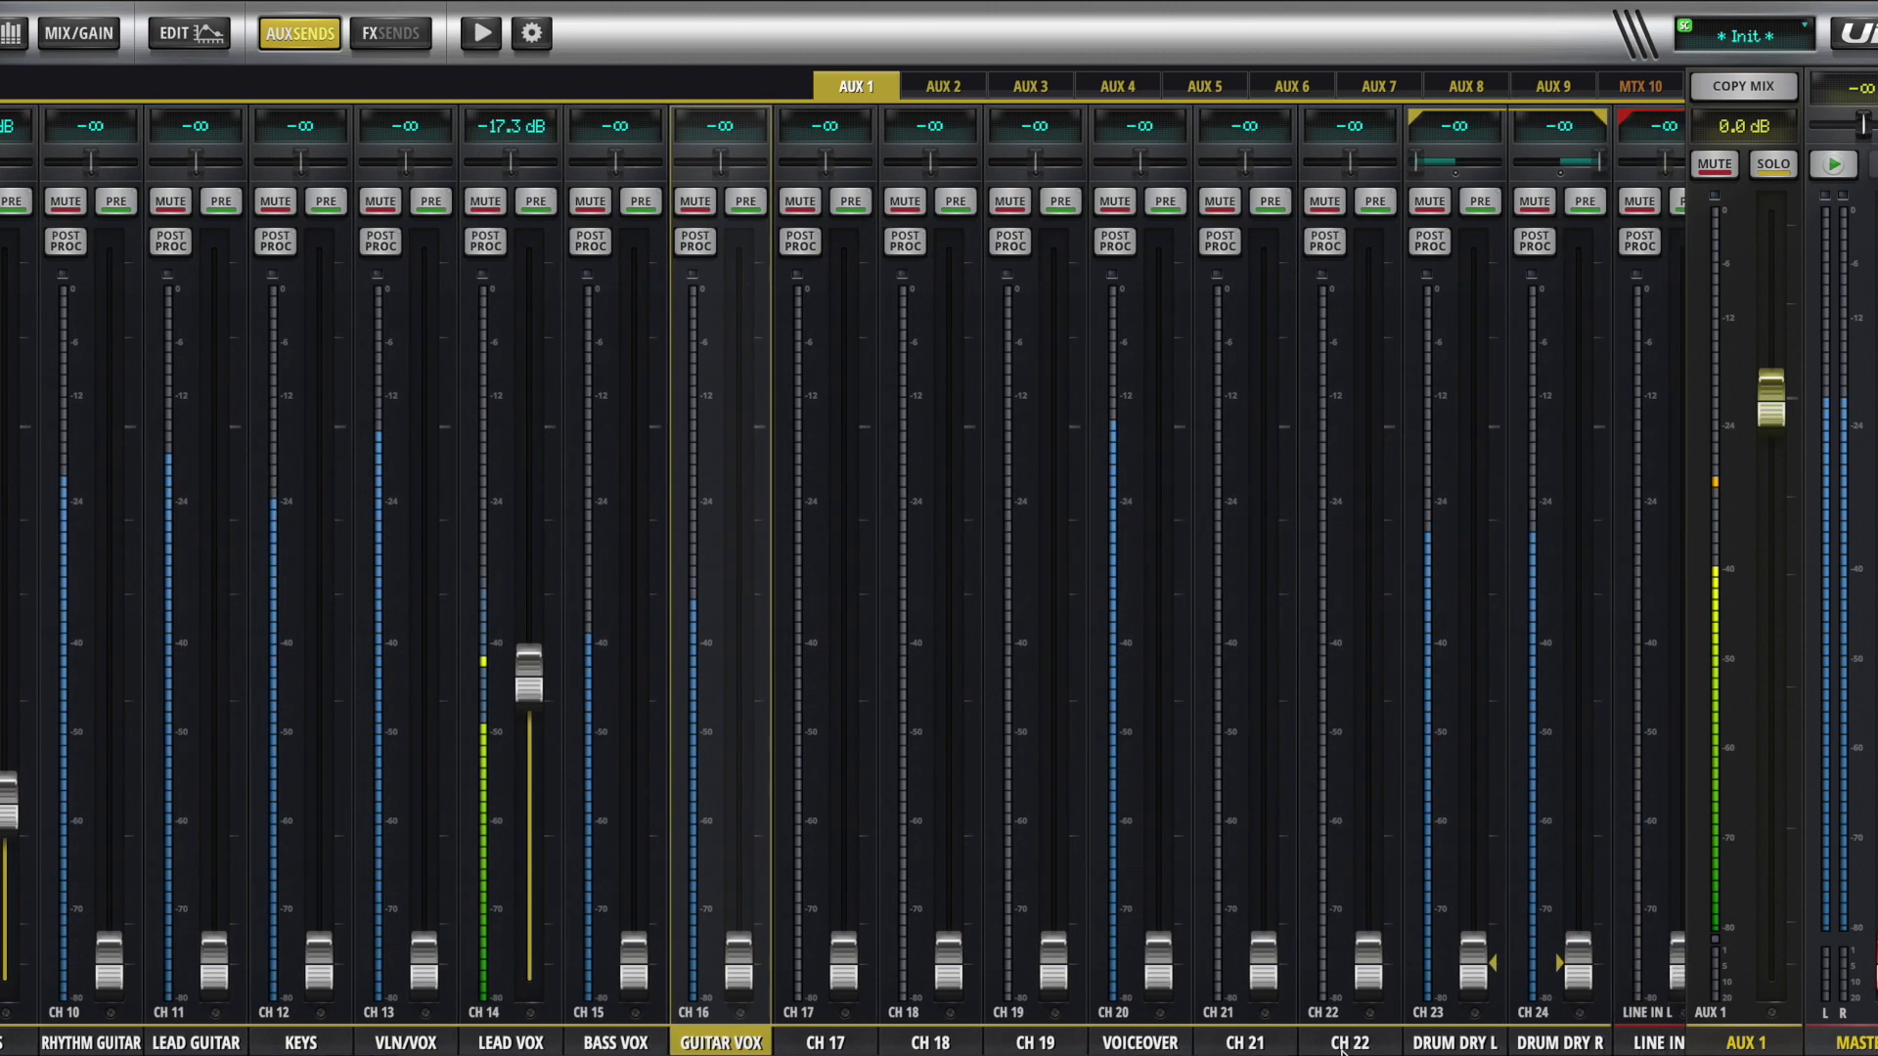
pyautogui.moveTo(1343, 1047); pyautogui.dragTo(620, 1006)
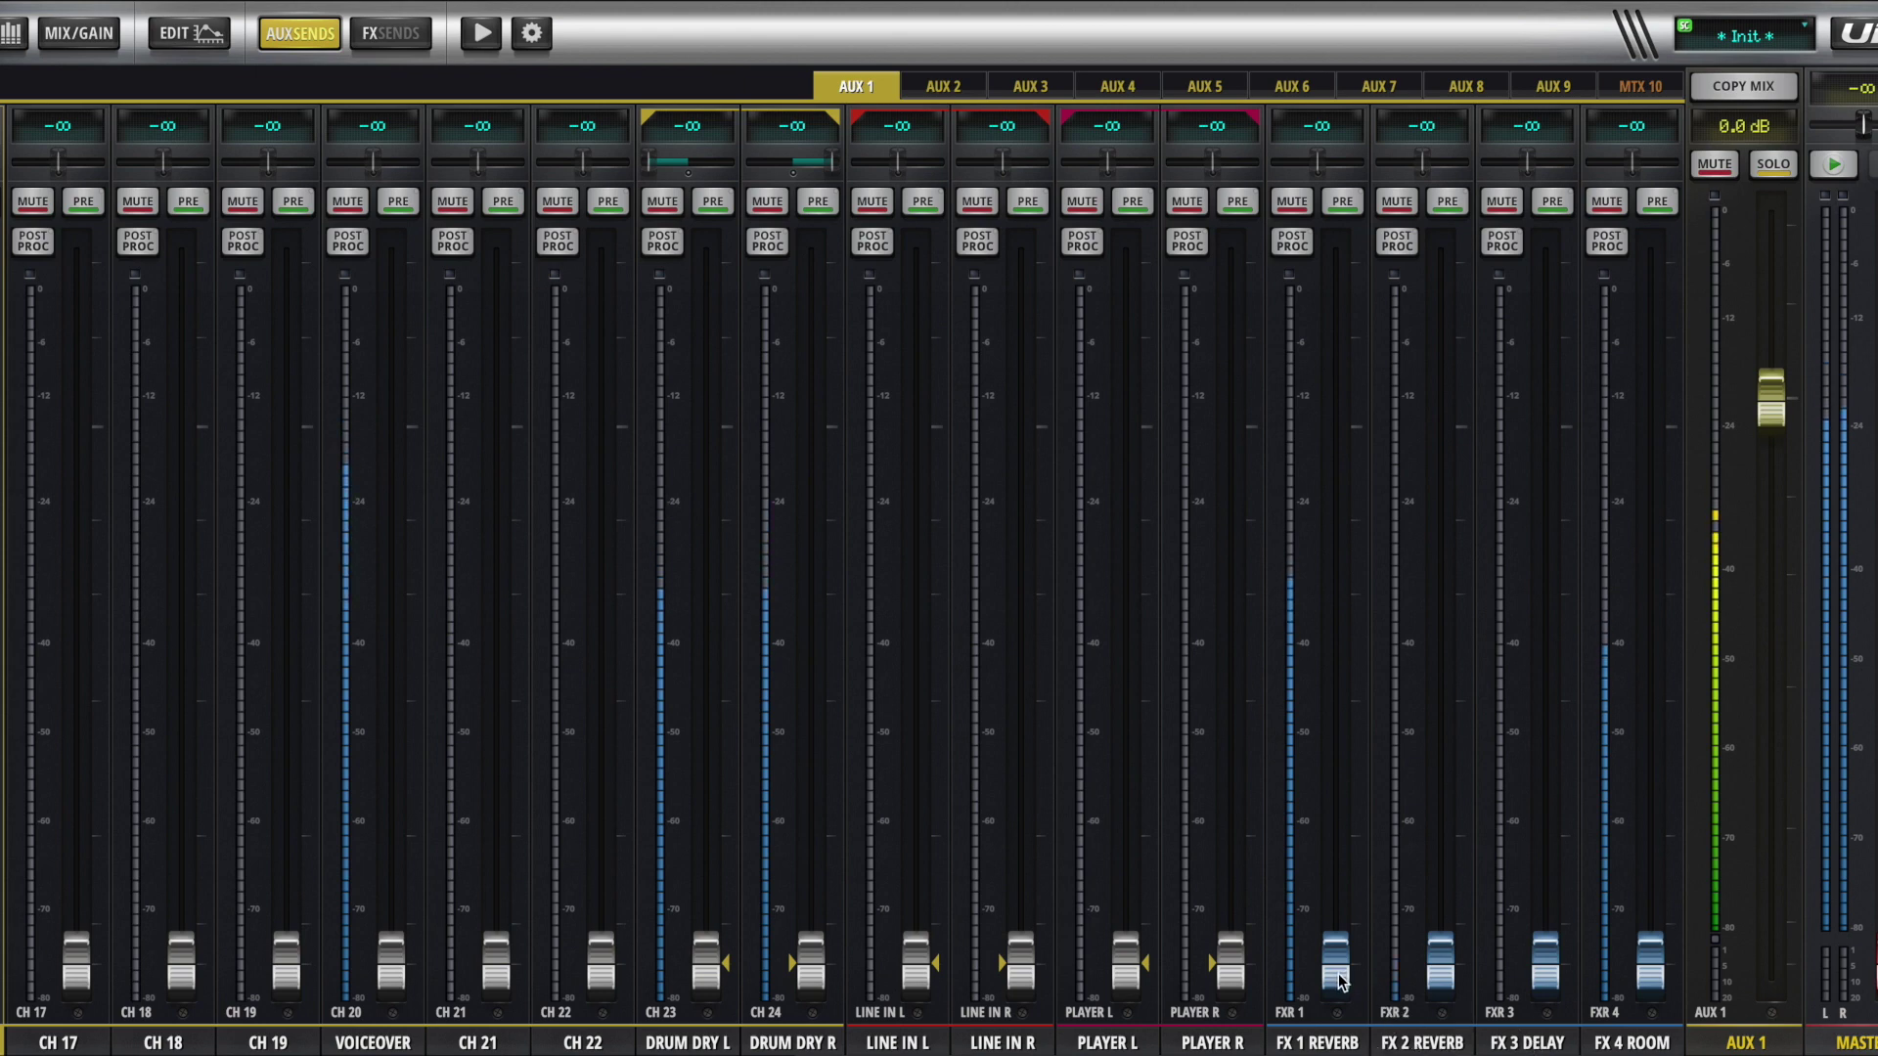
# Send FX 1 REVERB at -22 dB and FX 4 ROOM at -21 dB to AUX 1, leaving FX 3 DELAY at -∞.
pyautogui.moveTo(1338, 951); pyautogui.dragTo(1372, 706)
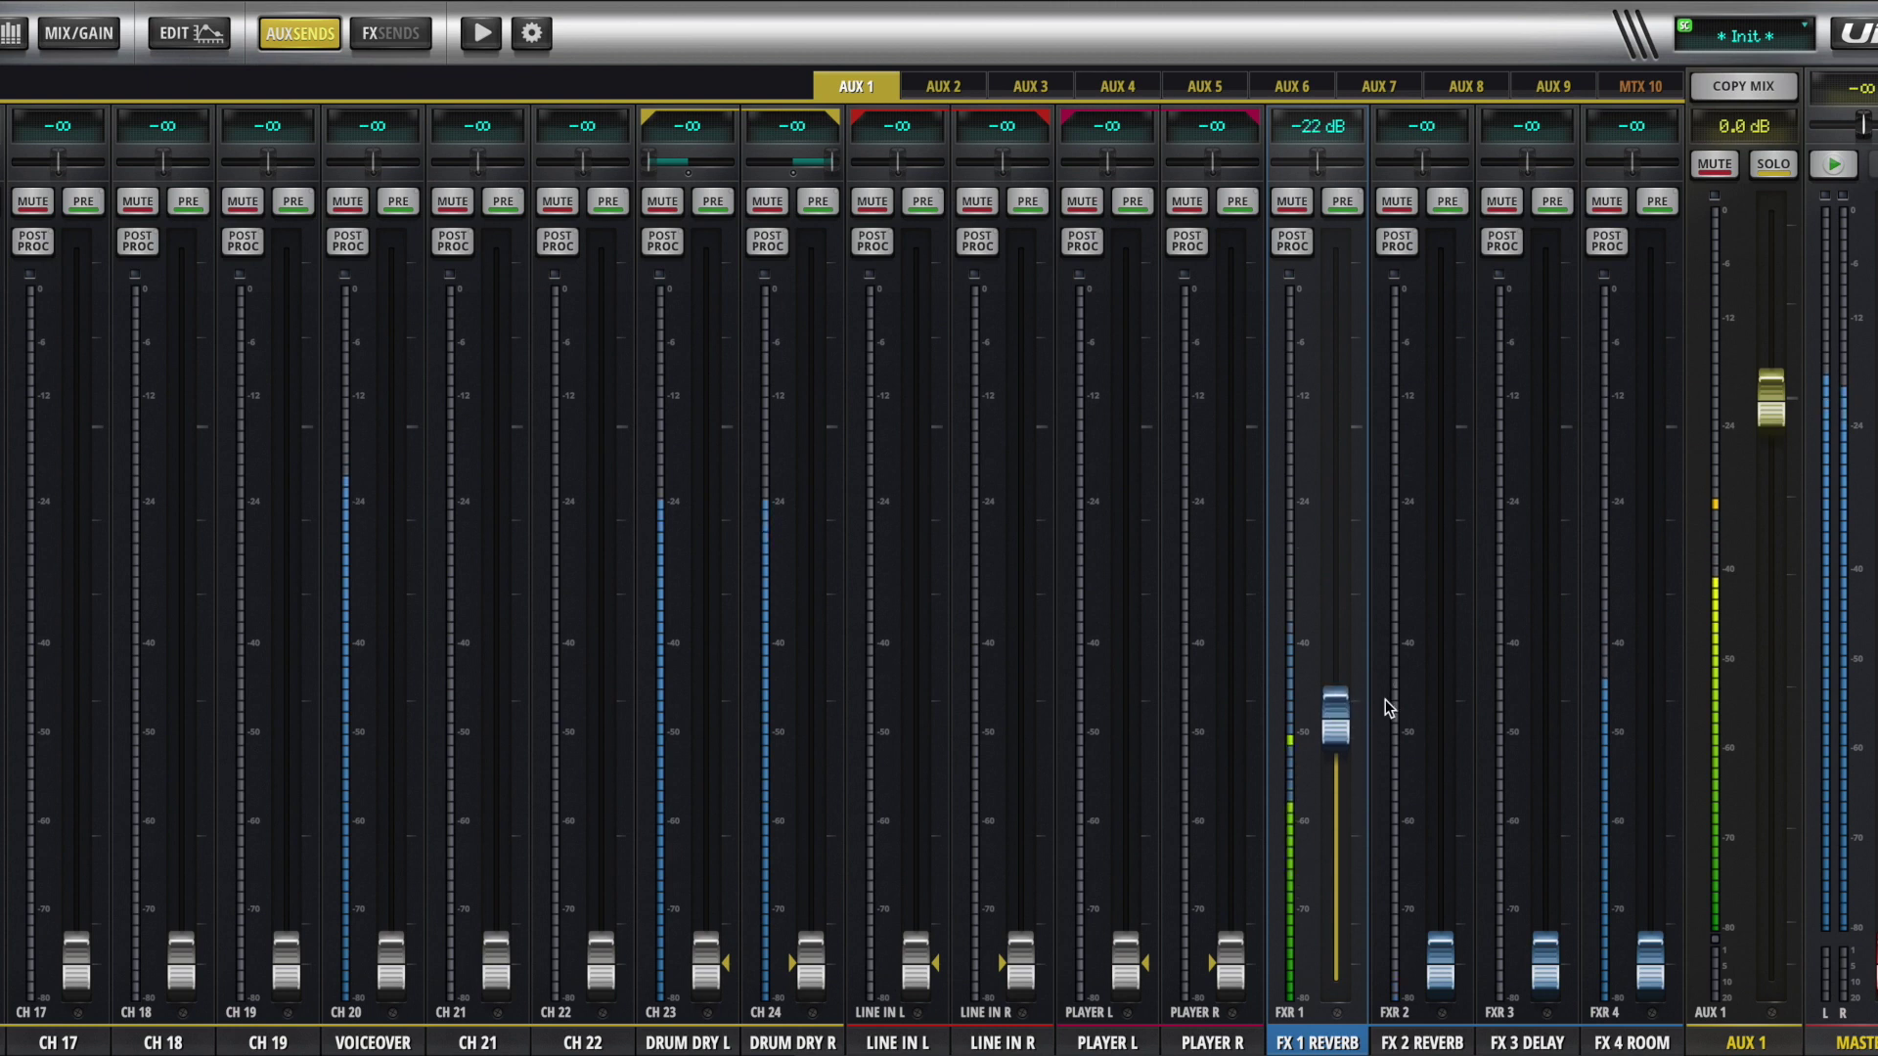
pyautogui.click(1660, 978)
pyautogui.moveTo(1643, 978); pyautogui.dragTo(1639, 723)
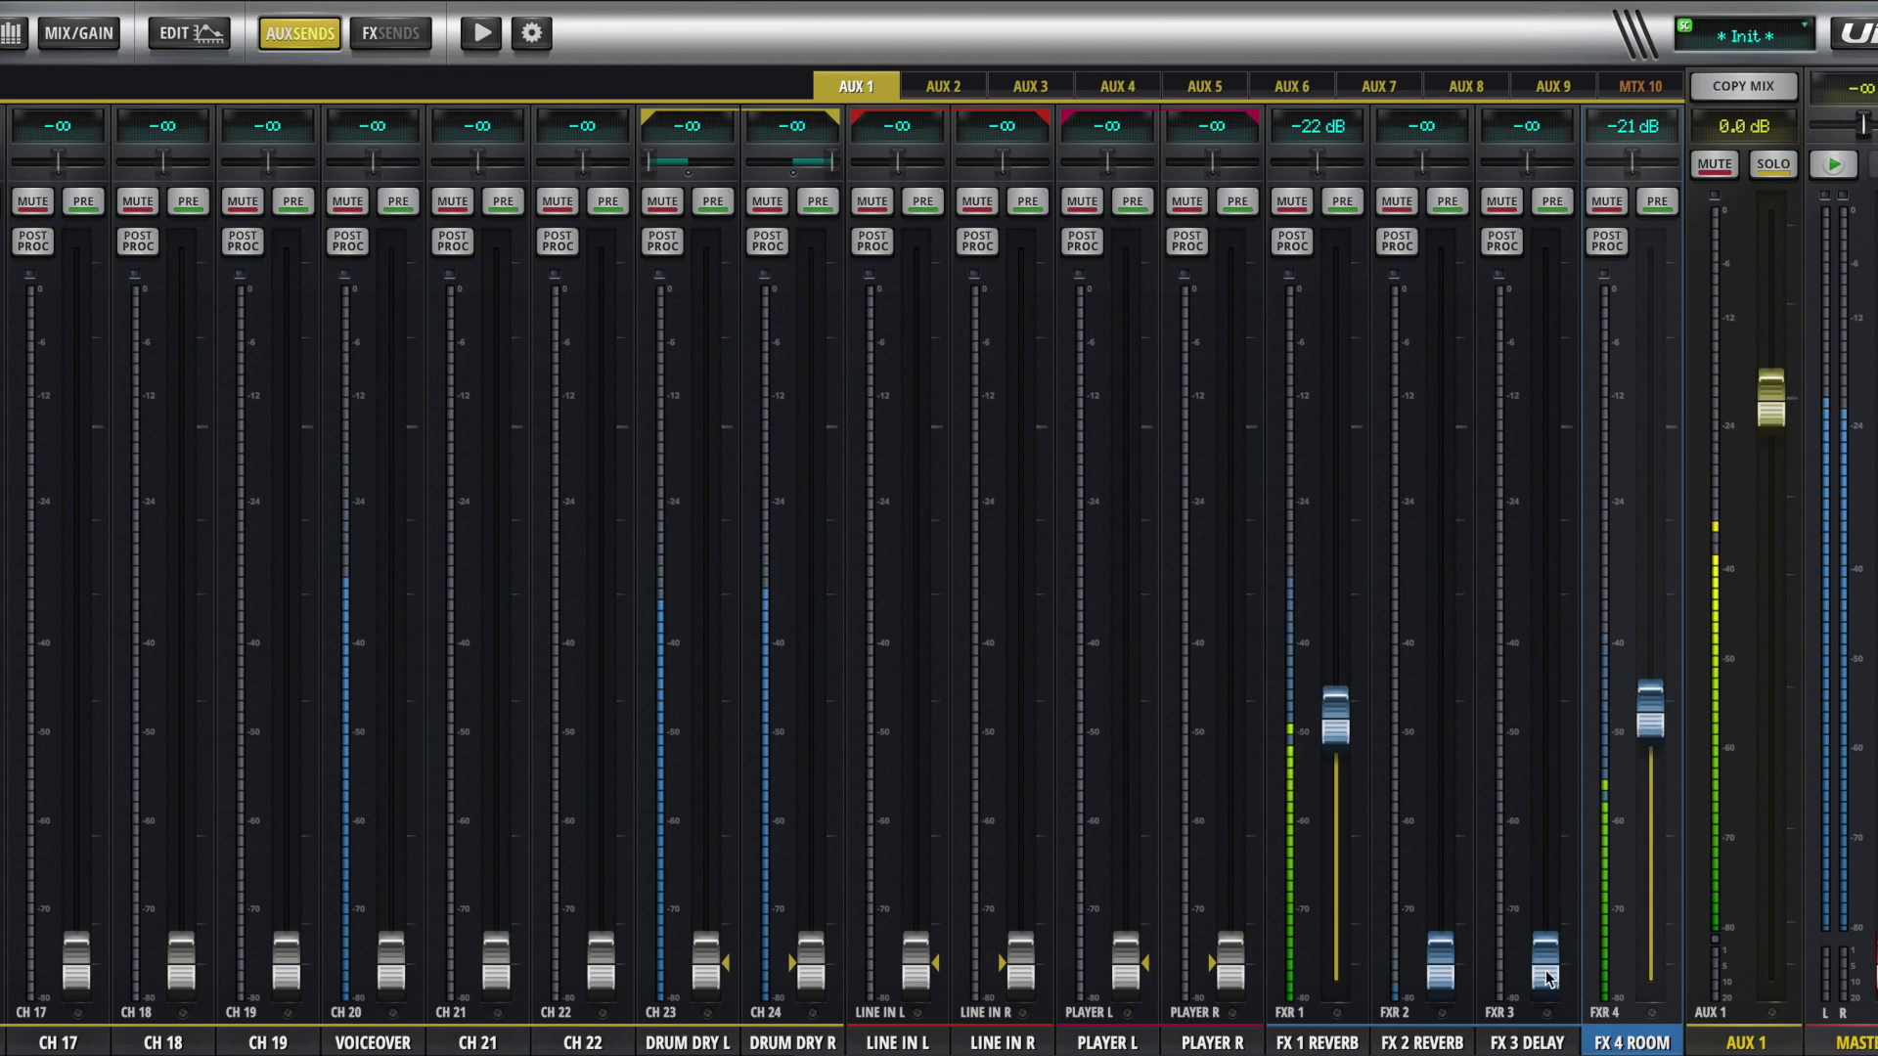
pyautogui.moveTo(1547, 978)
pyautogui.mouseDown()
pyautogui.moveTo(1565, 787)
pyautogui.moveTo(1553, 420)
pyautogui.moveTo(1528, 721)
pyautogui.moveTo(1542, 817)
pyautogui.moveTo(1540, 705)
pyautogui.moveTo(1545, 963)
pyautogui.mouseUp()
pyautogui.click(1651, 712)
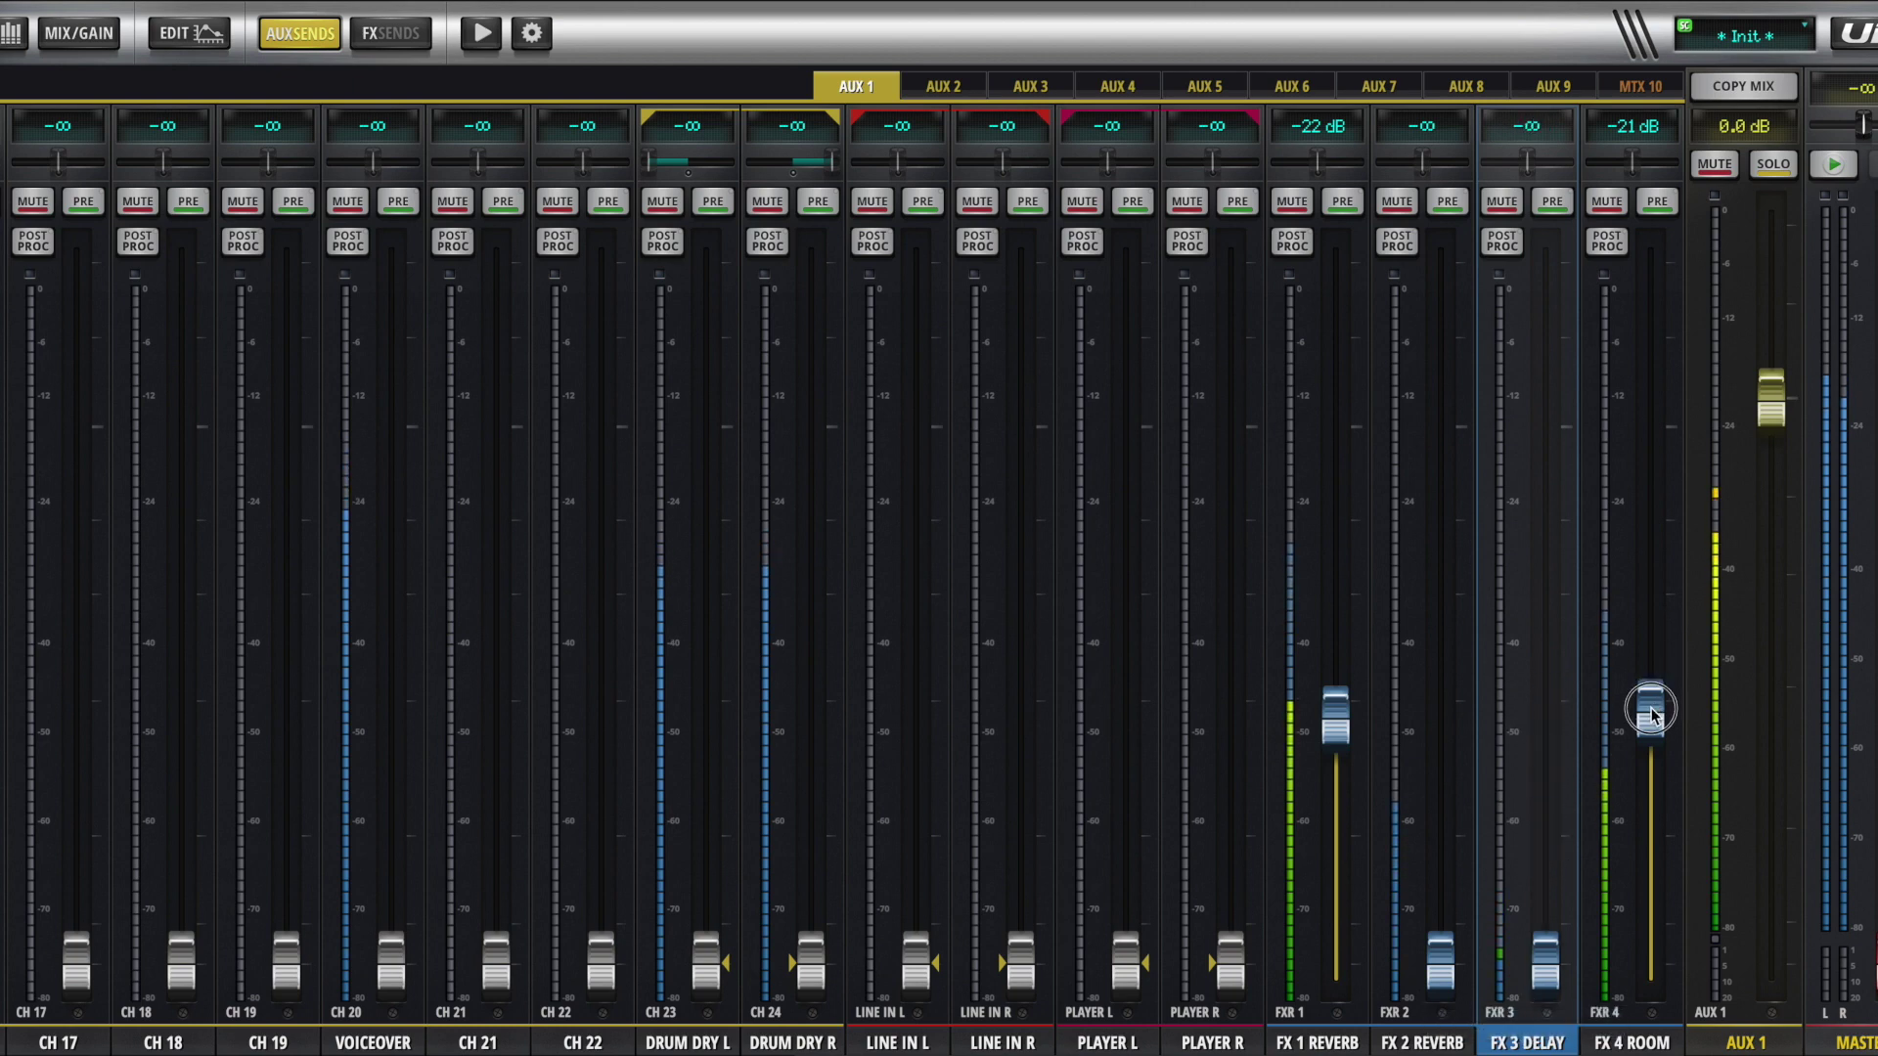
pyautogui.scroll(5, 888, 1049)
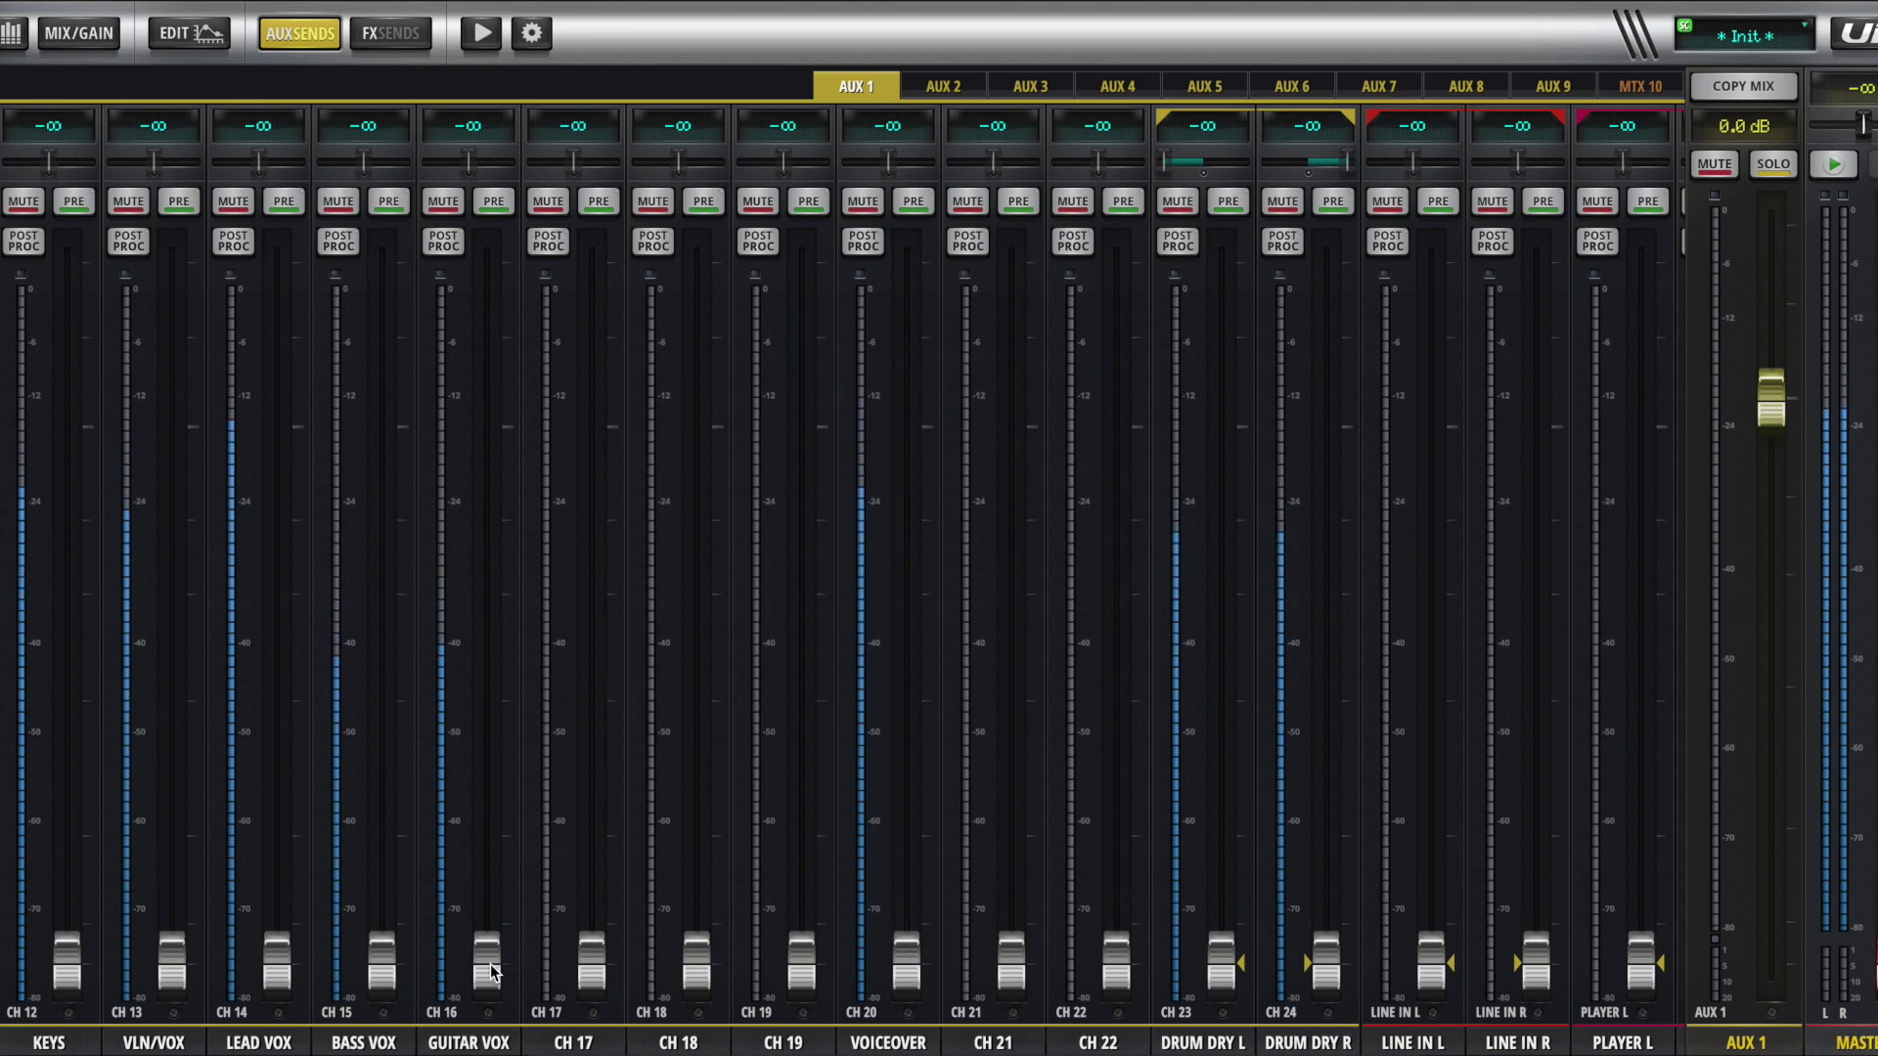
# Raise the GUITAR VOX send on AUX 1 to about -18 dB.
pyautogui.moveTo(489, 968); pyautogui.dragTo(515, 699)
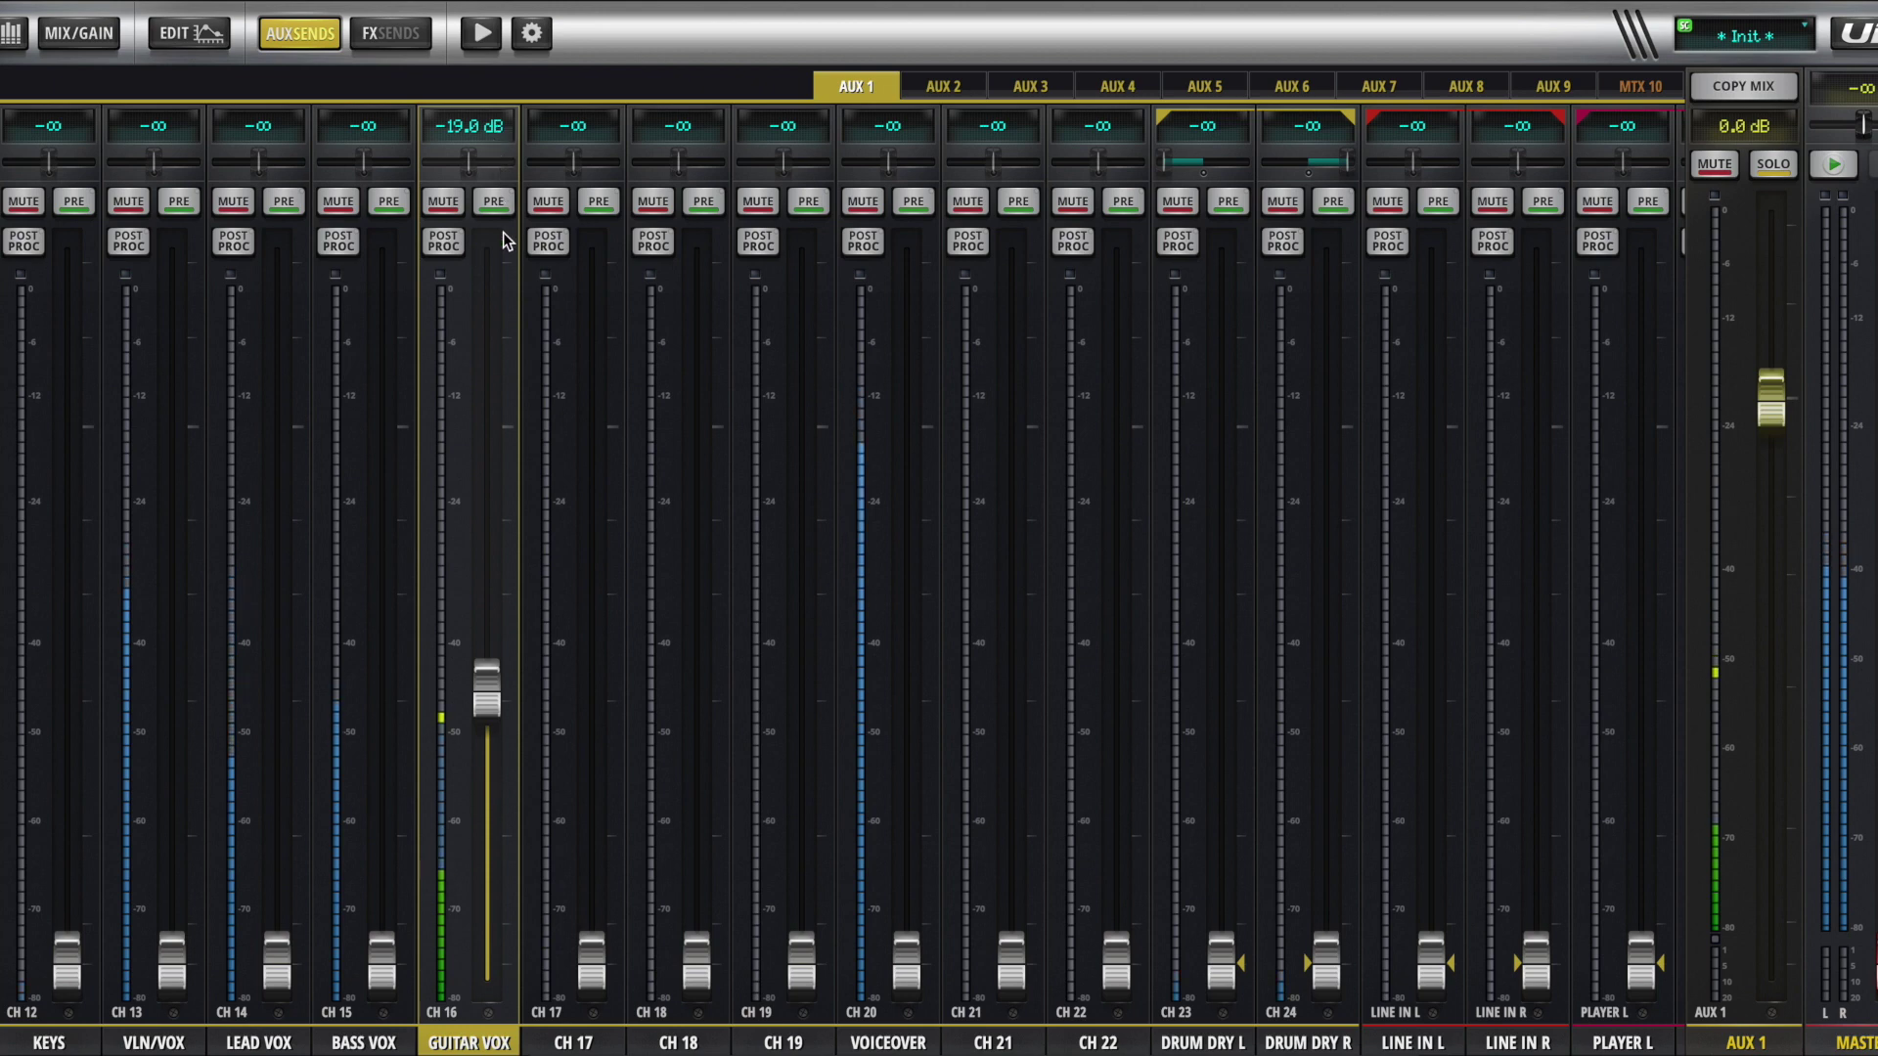
pyautogui.moveTo(487, 702); pyautogui.dragTo(494, 700)
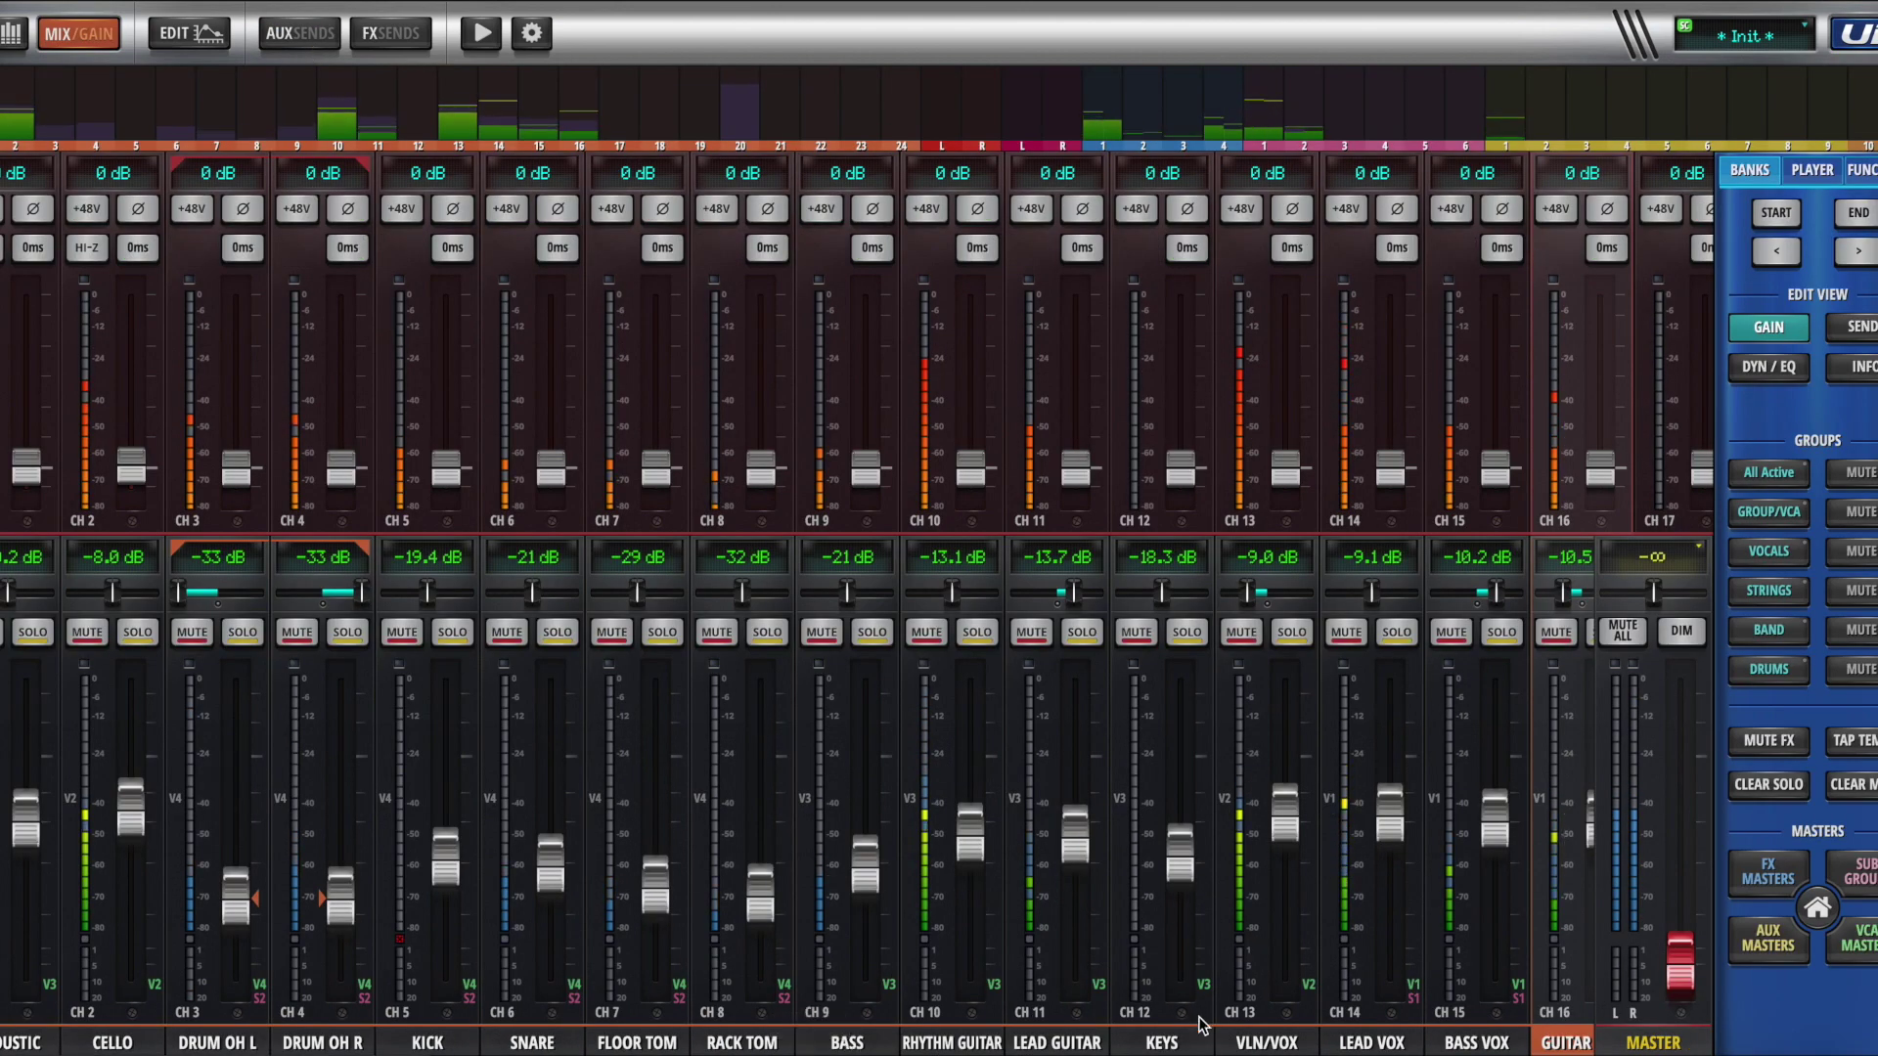
# Nudge the GUITAR VOX main channel fader, then go back to the AUX 1 sends.
pyautogui.hscroll(3, 1265, 1049)
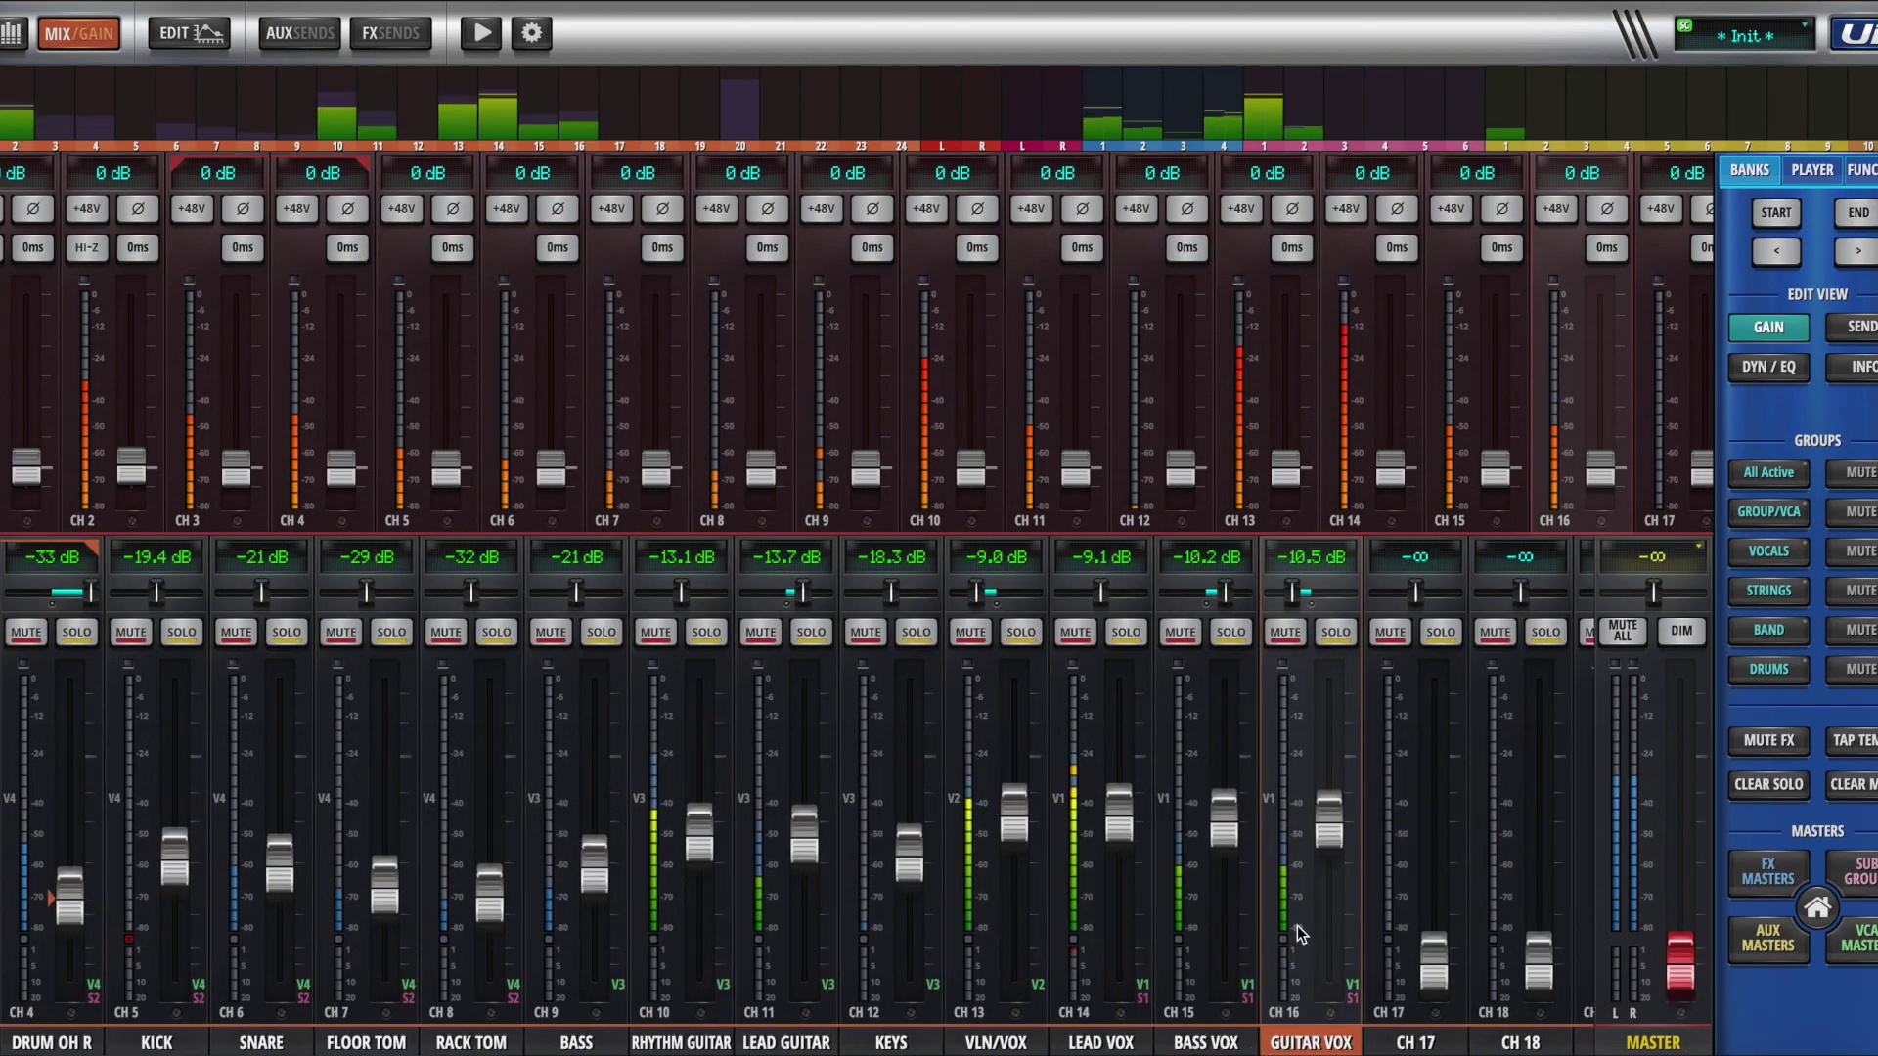
pyautogui.click(1330, 822)
pyautogui.moveTo(1330, 822)
pyautogui.mouseDown()
pyautogui.moveTo(1328, 889)
pyautogui.moveTo(1324, 788)
pyautogui.moveTo(1328, 889)
pyautogui.moveTo(1328, 820)
pyautogui.mouseUp()
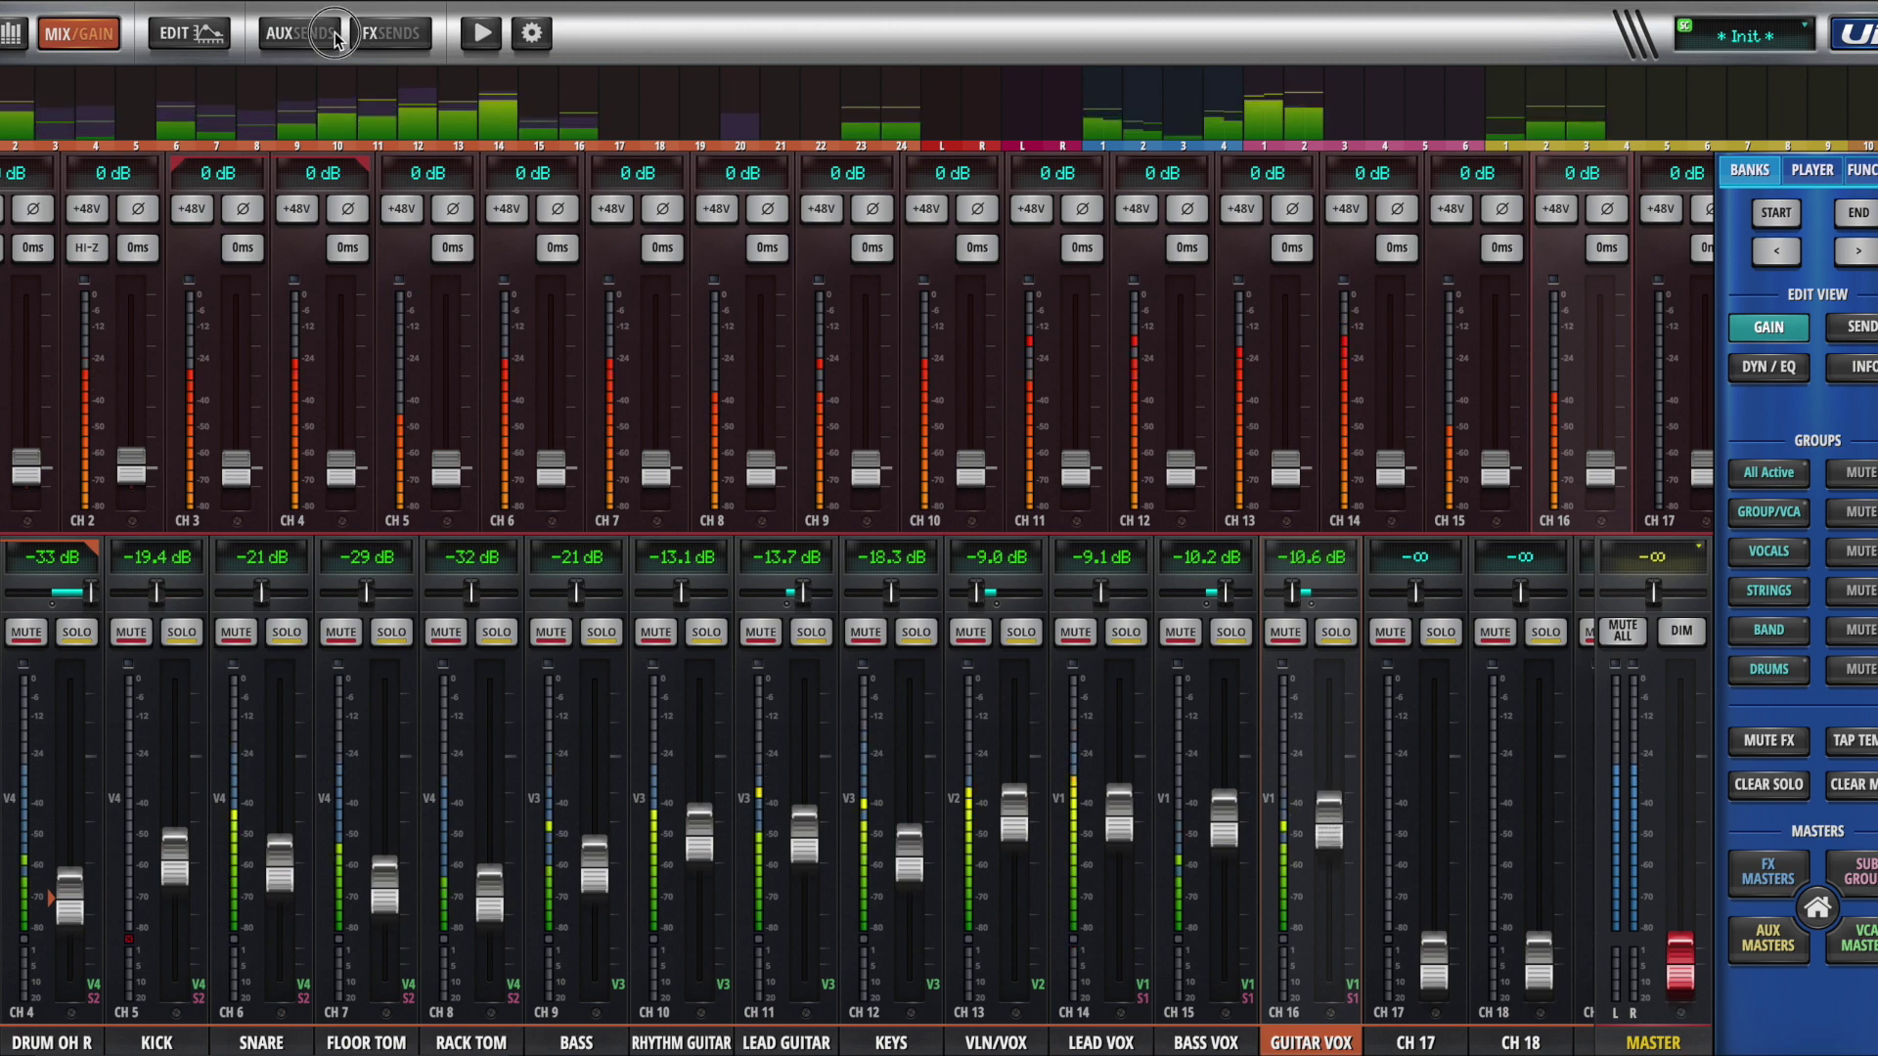
pyautogui.click(299, 33)
# Switch the GUITAR VOX AUX 1 send to POST and bring its main level to -13.3 dB.
pyautogui.click(494, 204)
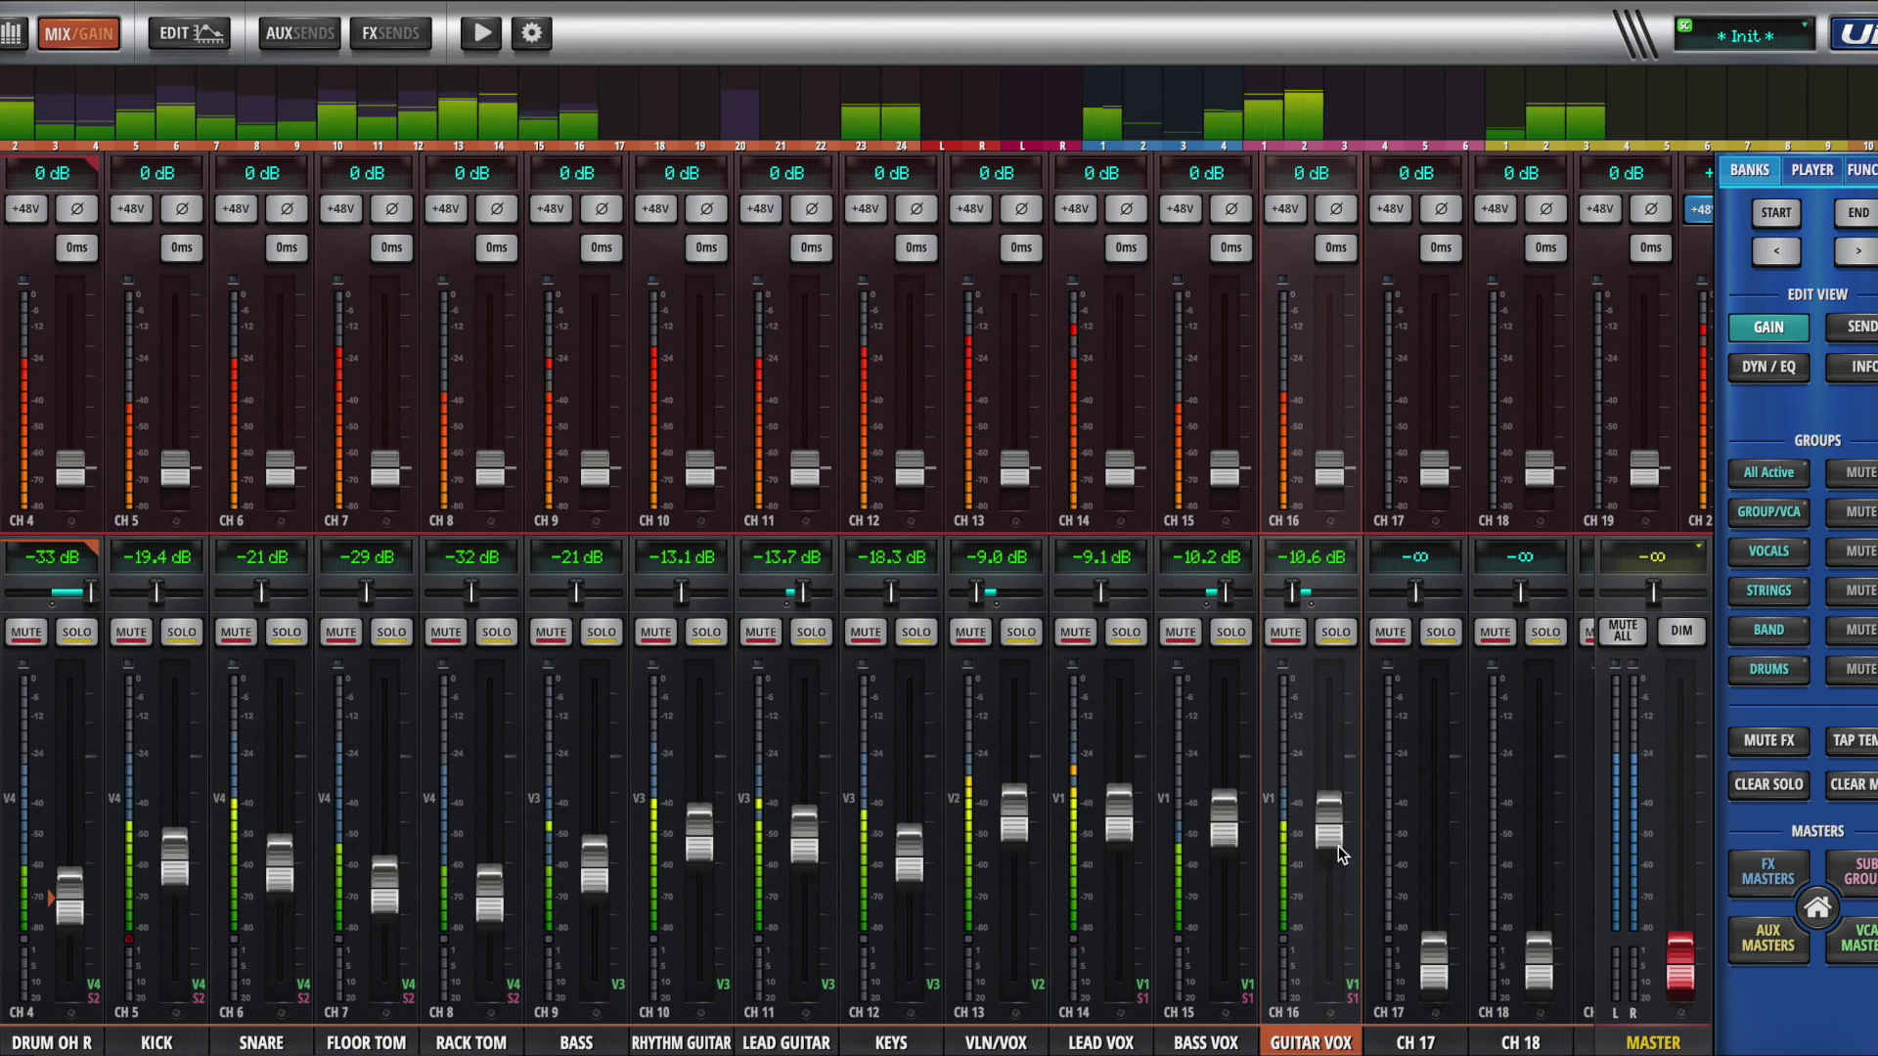
pyautogui.moveTo(1338, 849)
pyautogui.mouseDown()
pyautogui.moveTo(1334, 753)
pyautogui.moveTo(1333, 849)
pyautogui.mouseUp()
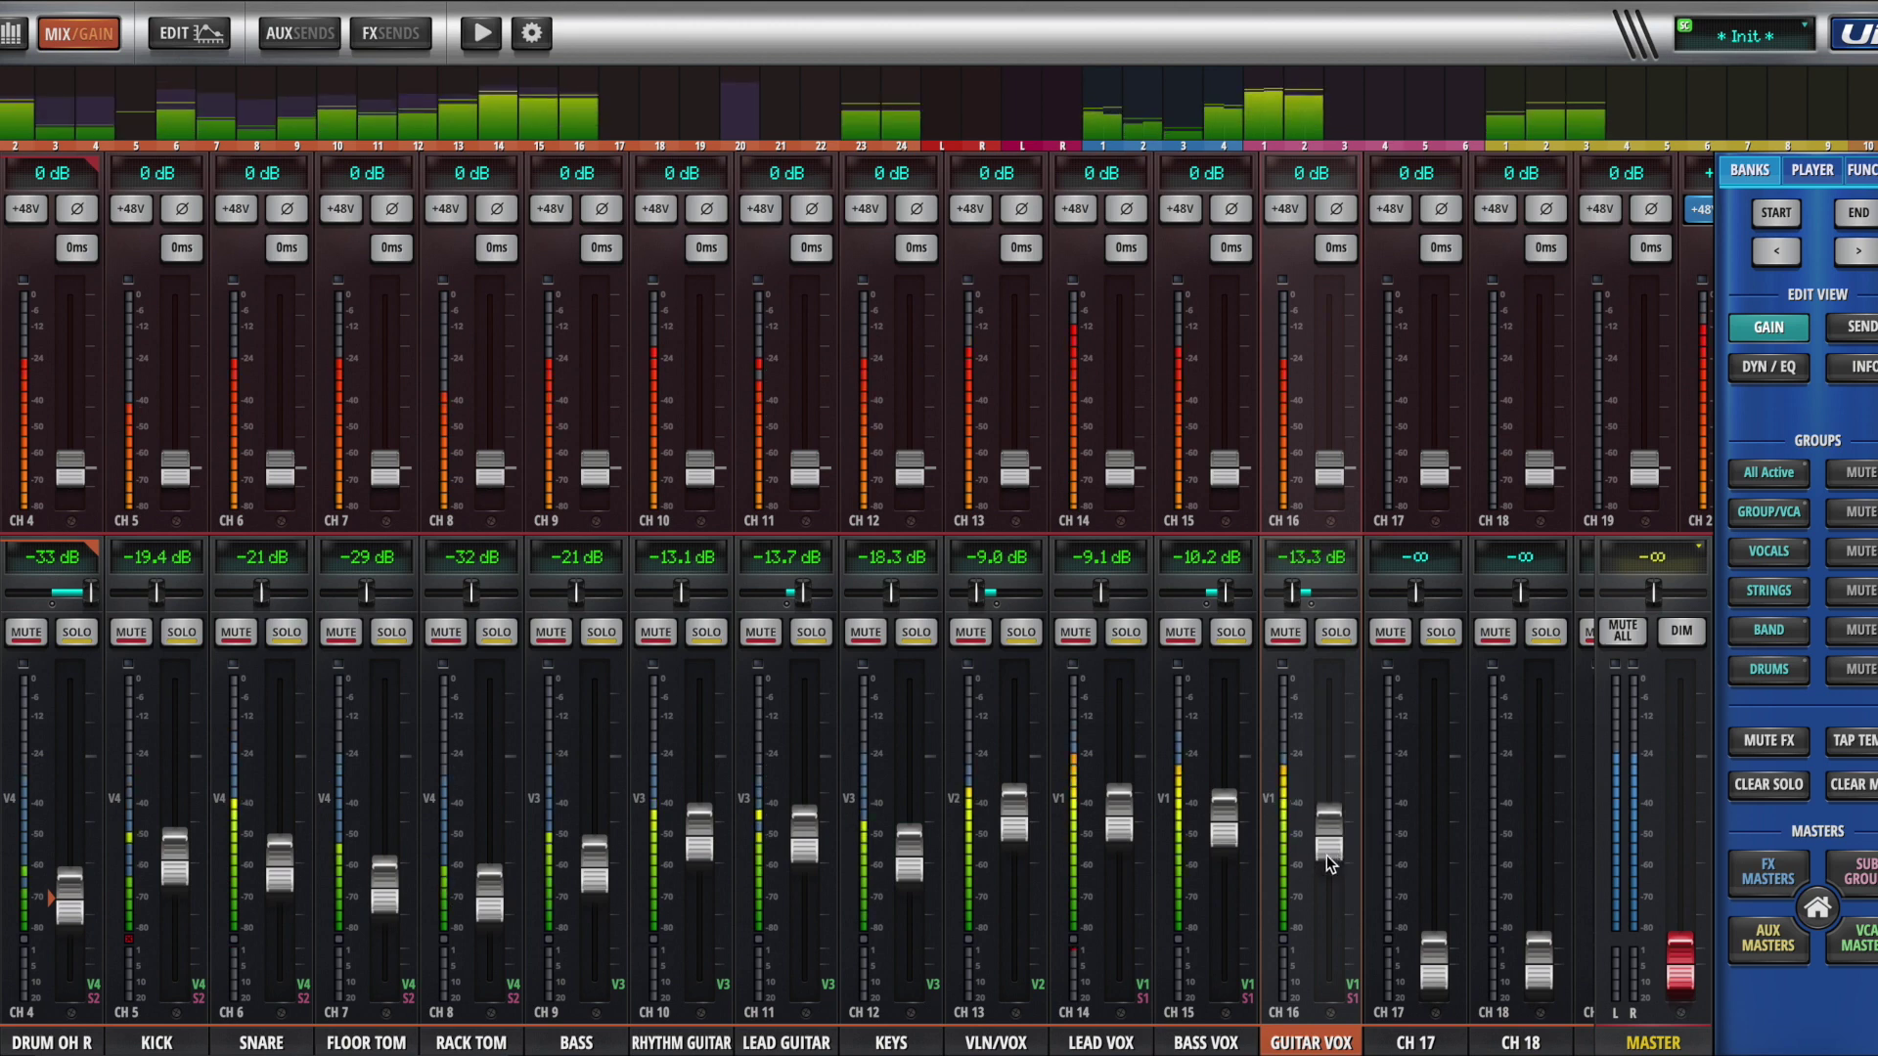
pyautogui.click(111, 37)
pyautogui.click(288, 37)
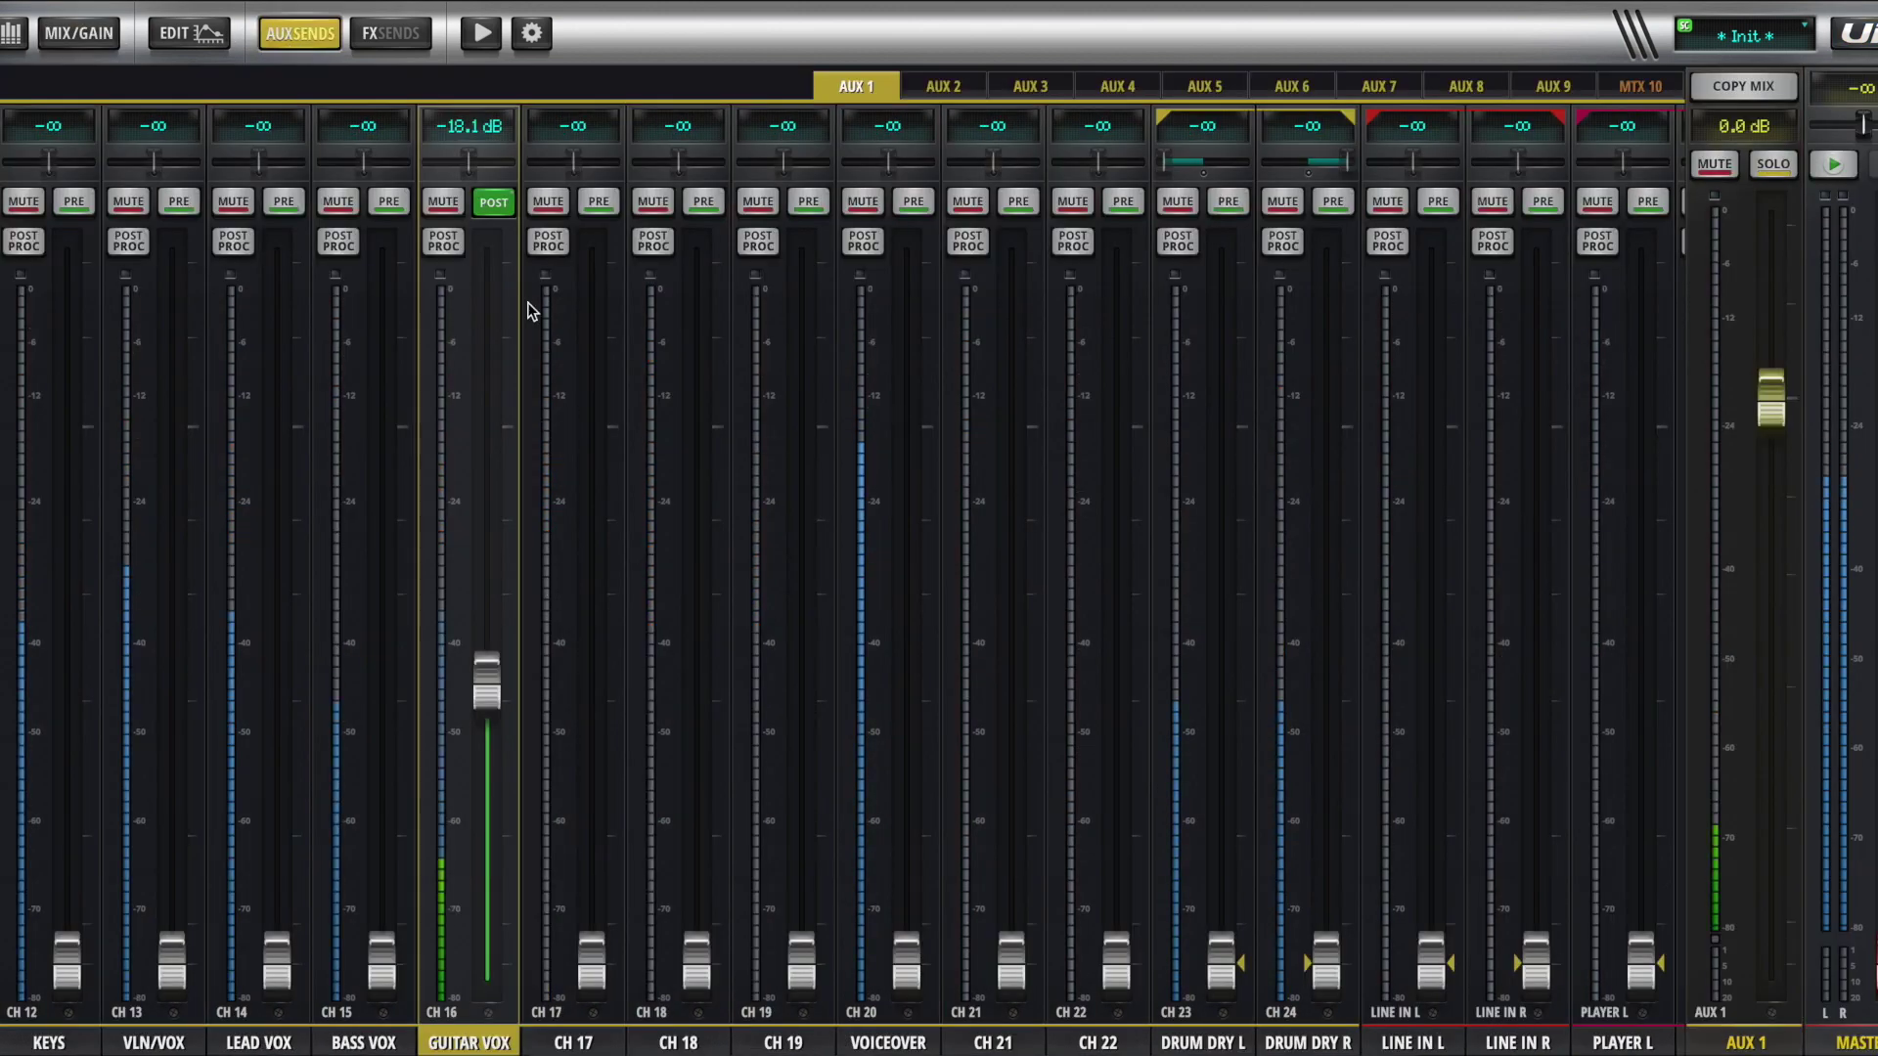
# Set the GUITAR VOX AUX 1 send back to PRE and mute it, keeping -18.1 dB.
pyautogui.click(495, 205)
pyautogui.click(442, 206)
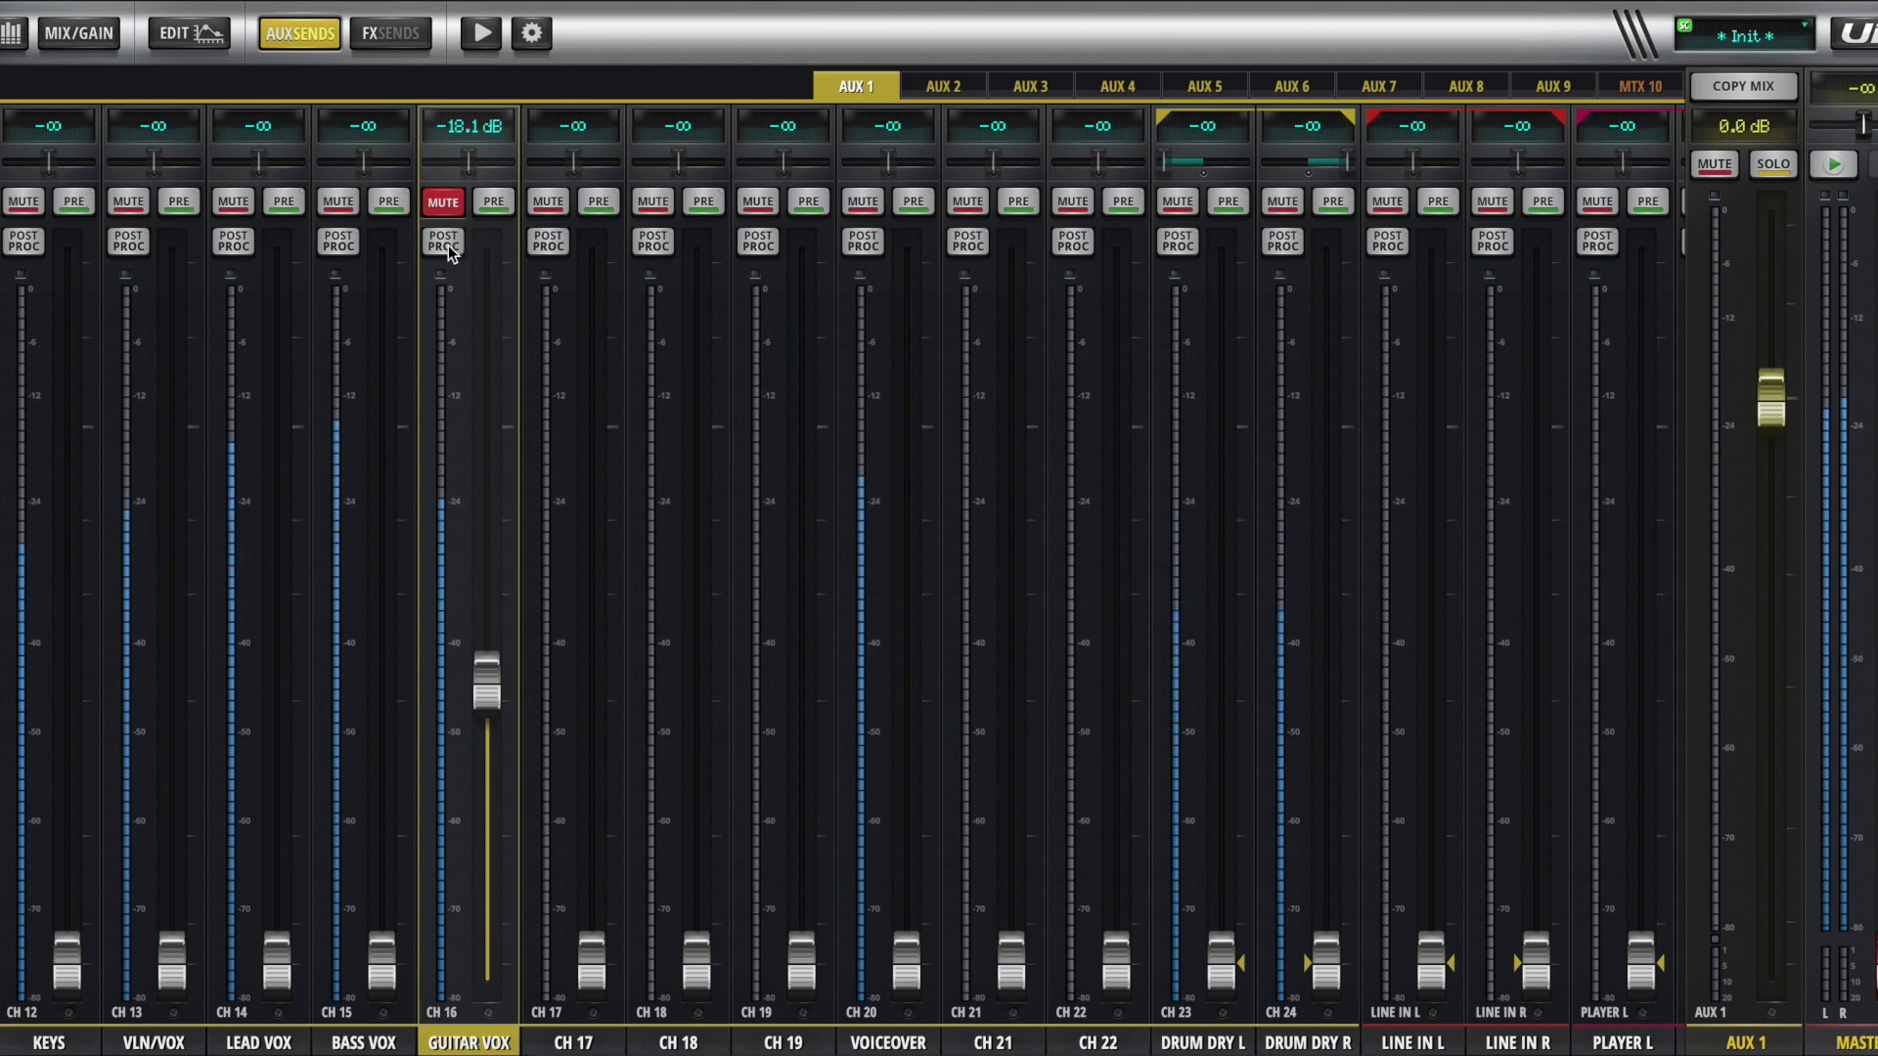
pyautogui.click(446, 244)
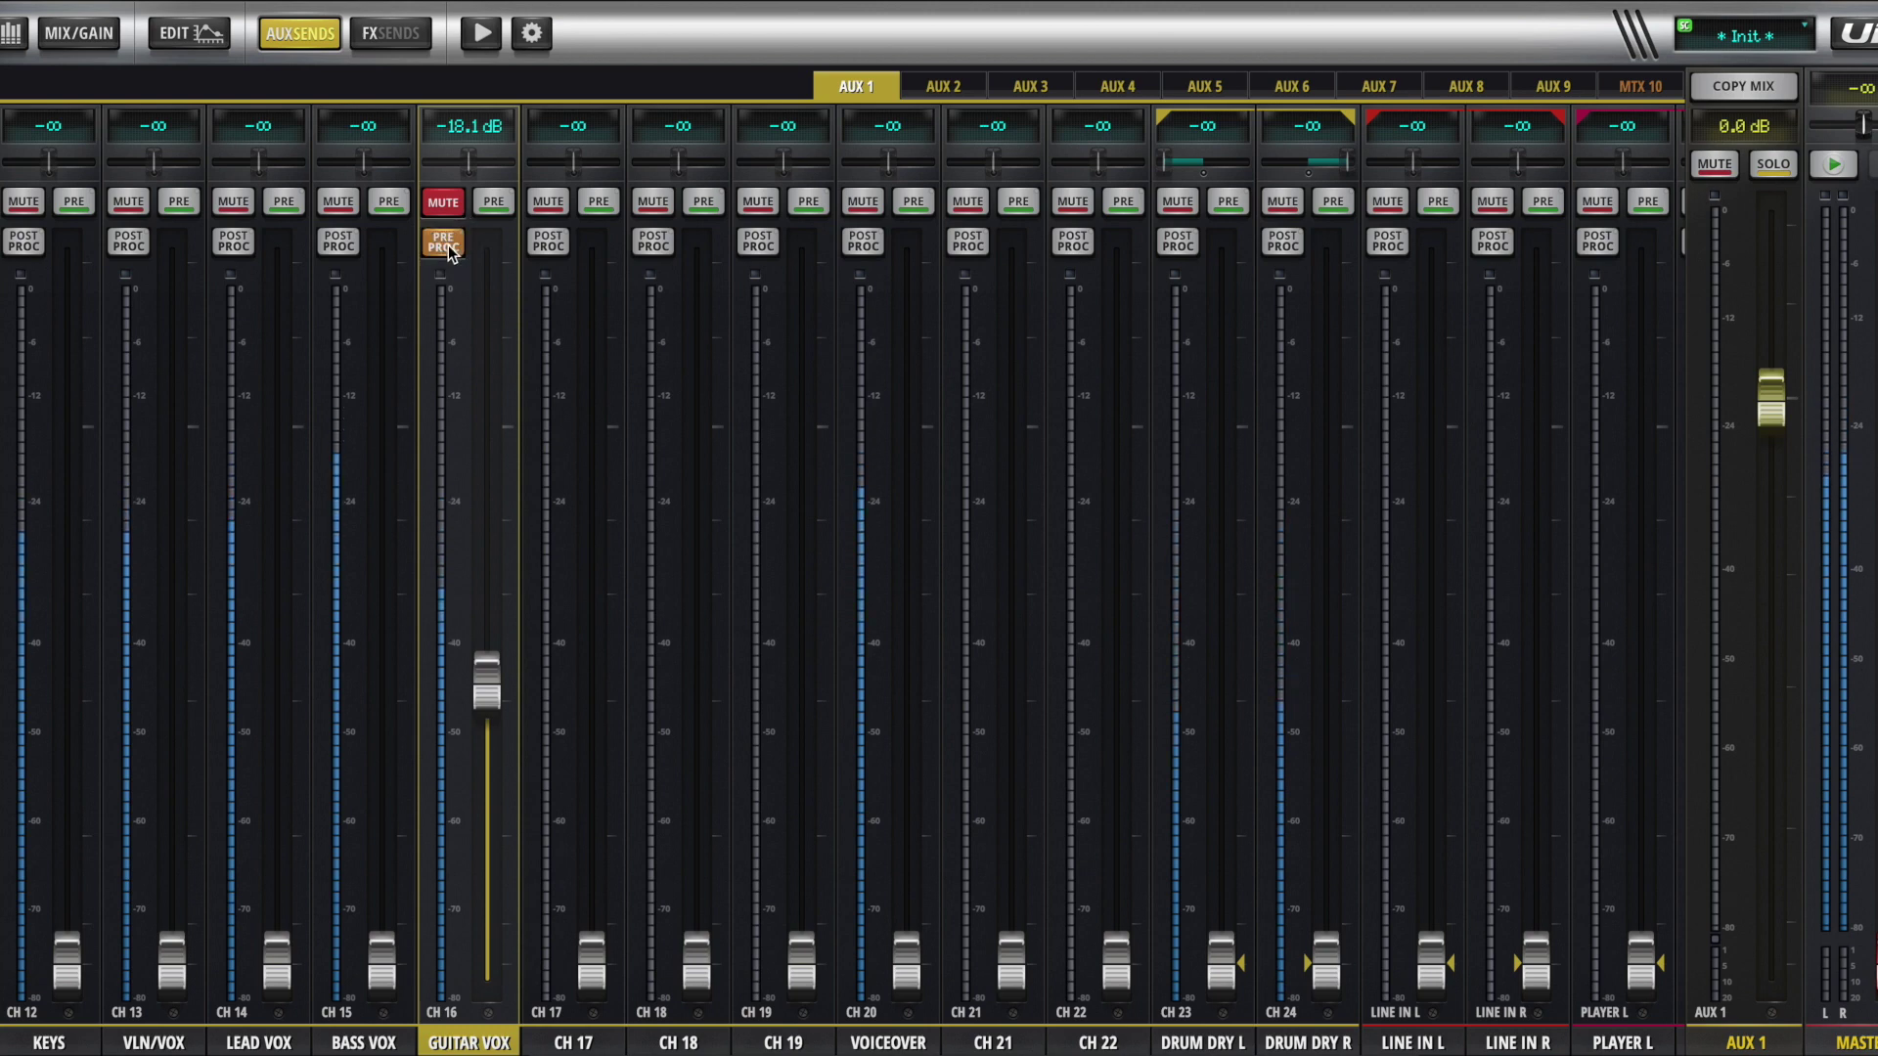
pyautogui.click(446, 245)
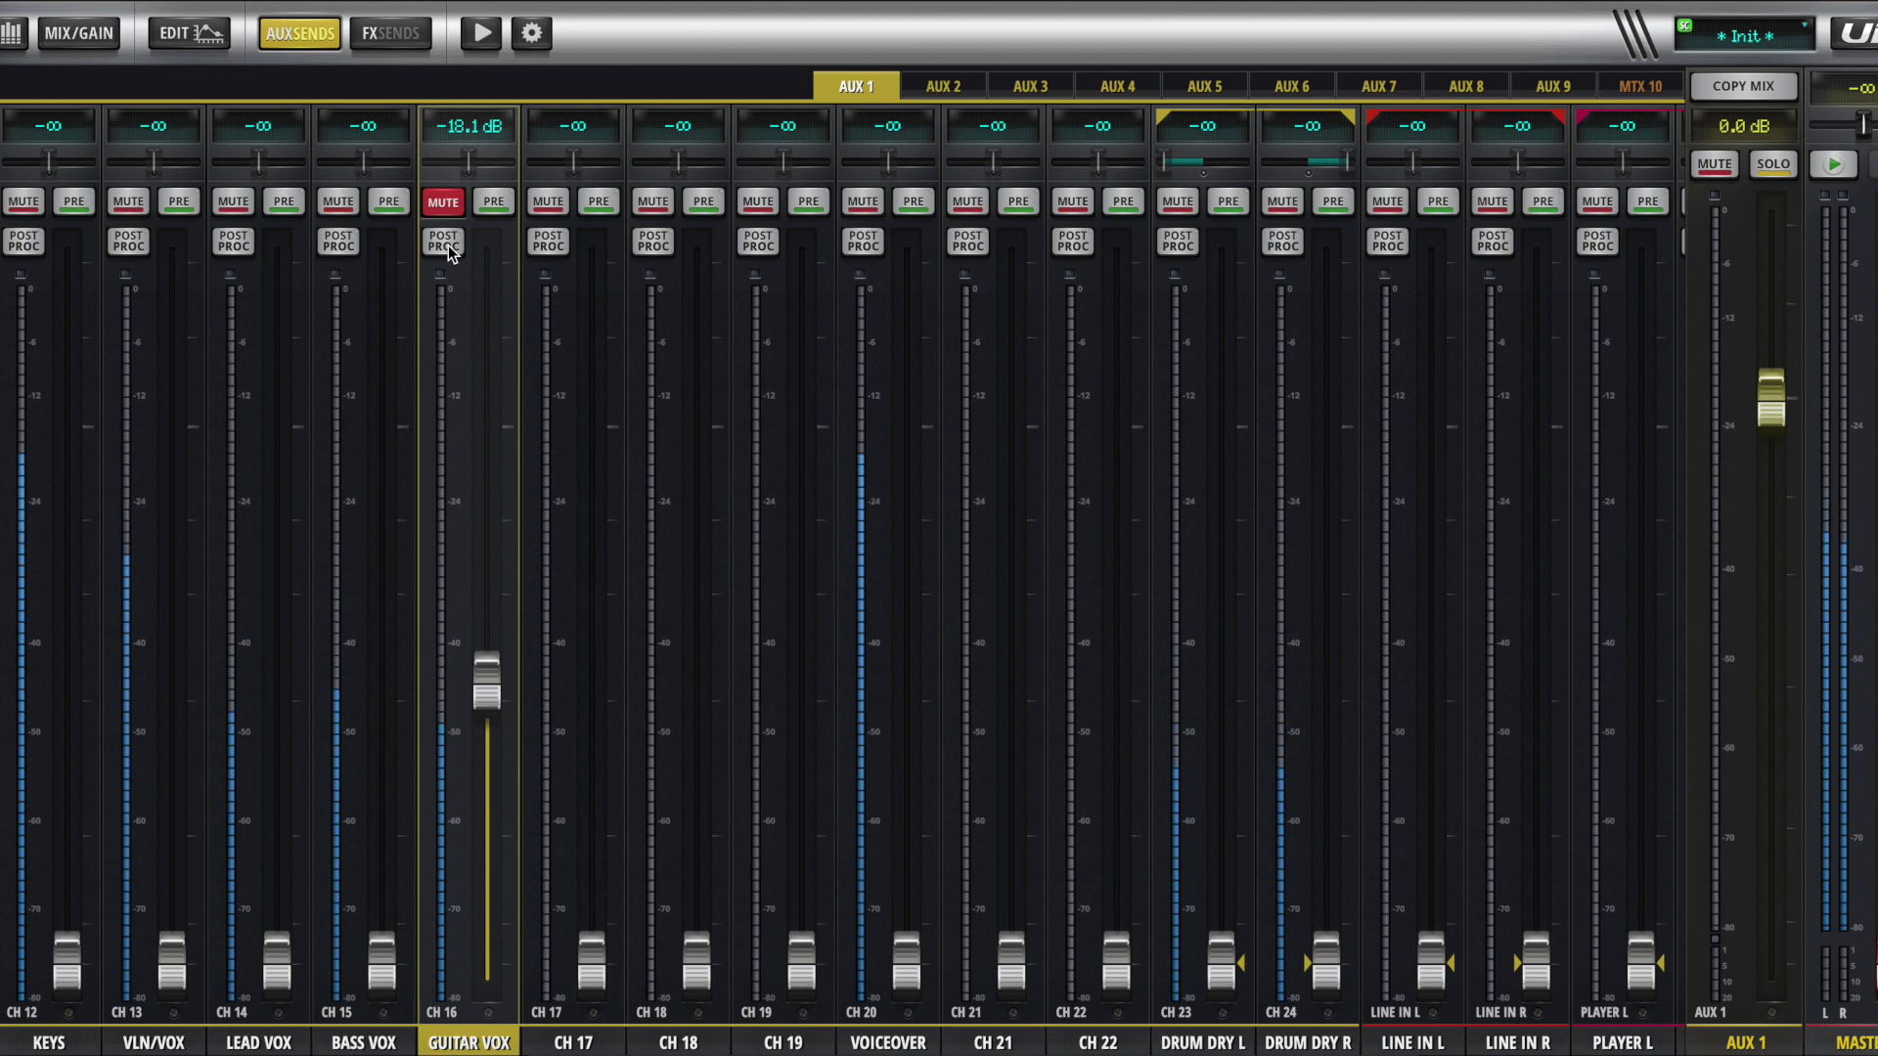